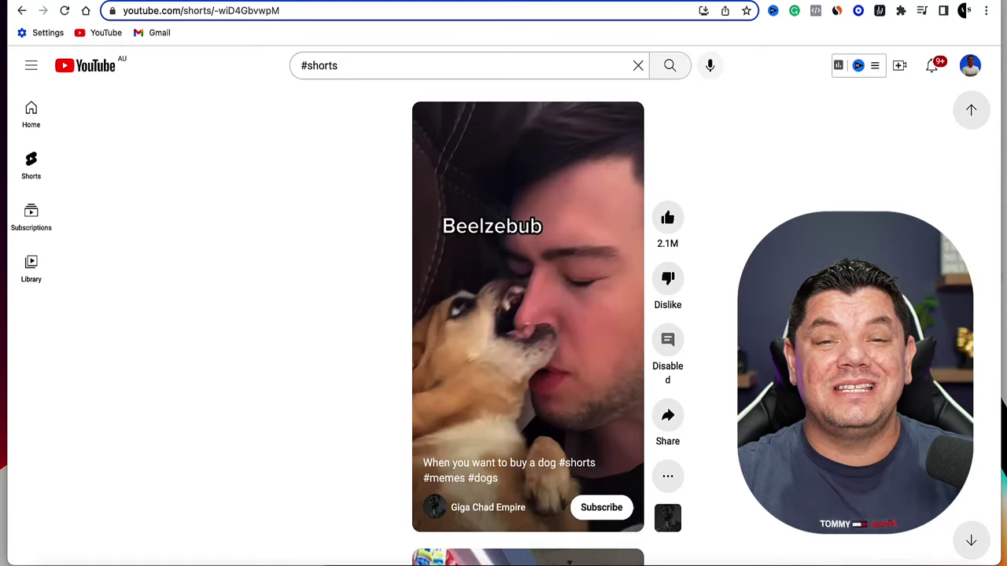
Browse through several videos in the #shorts feed.
scroll(527, 314, "down", 3)
scroll(527, 314, "down", 2)
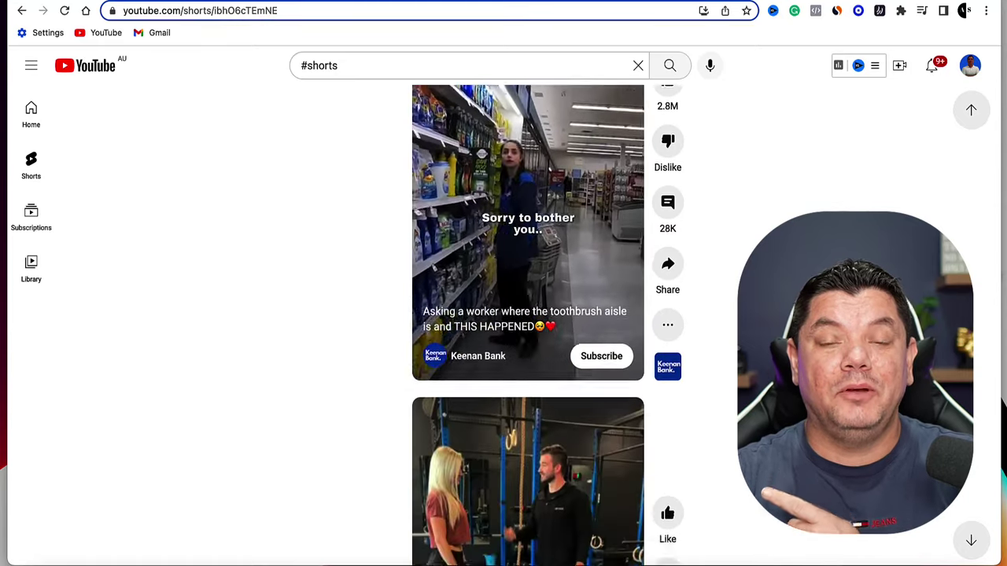
scroll(527, 315, "down", 2)
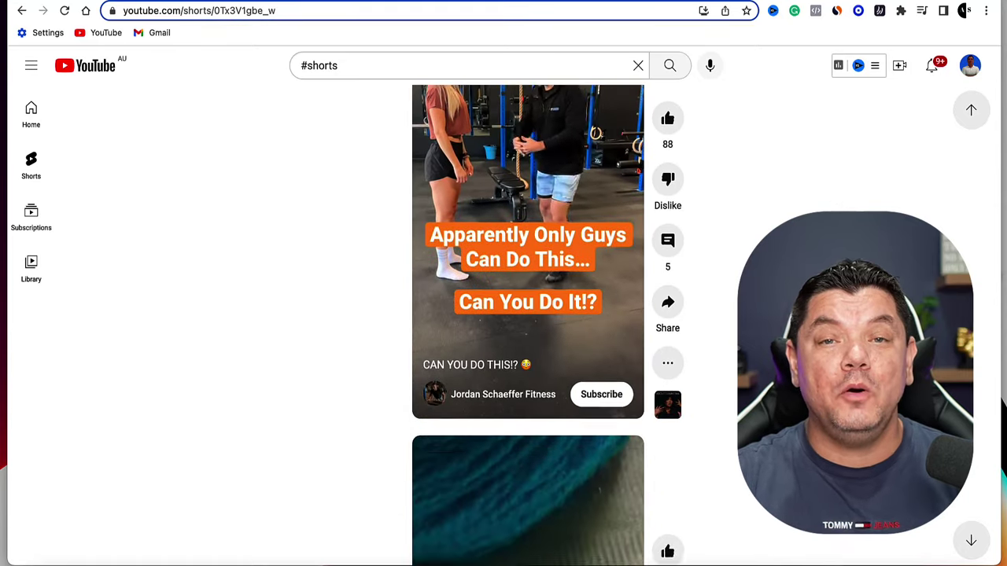
scroll(527, 314, "down", 2)
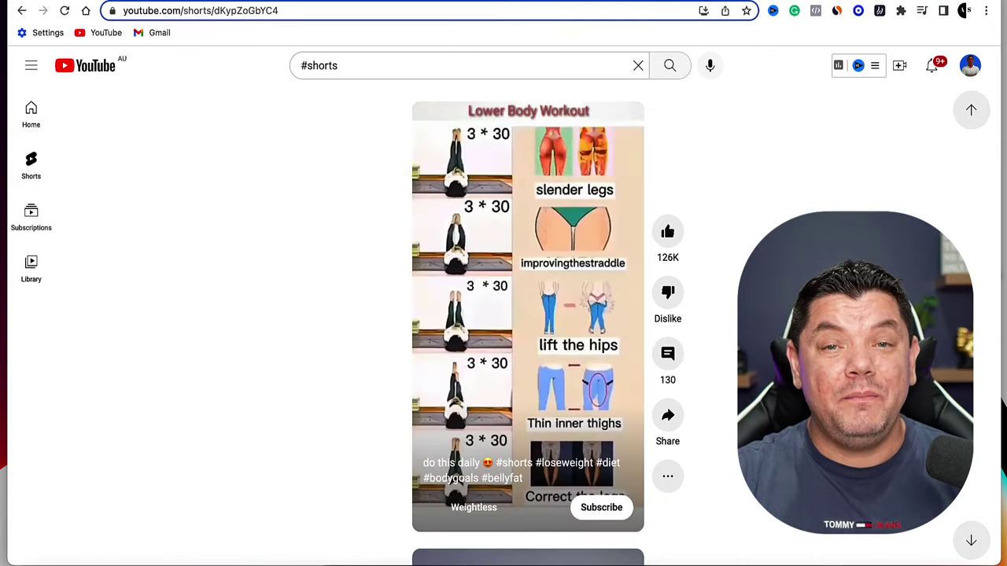
scroll(527, 315, "down", 2)
scroll(527, 315, "down", 2)
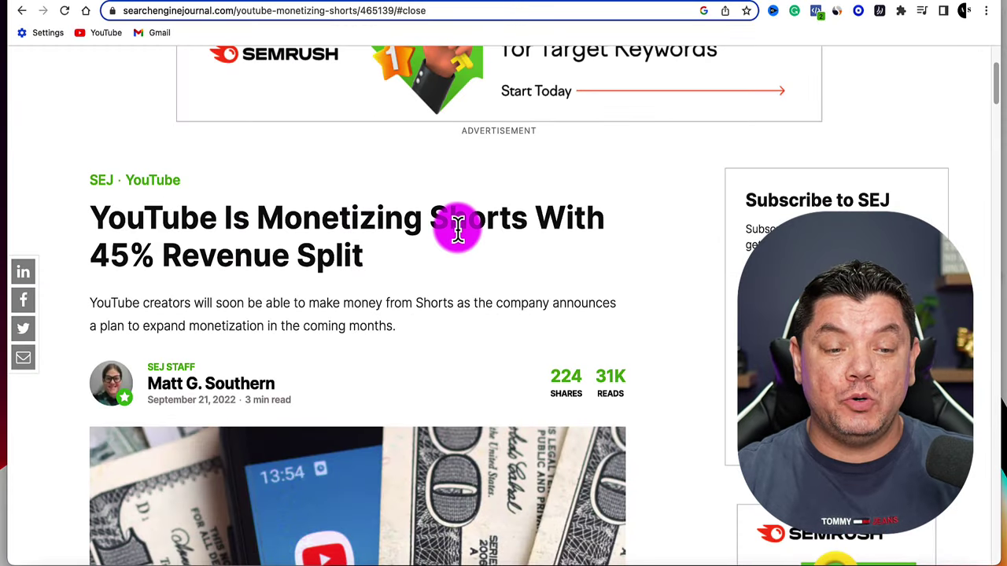
Highlight the 45% revenue split, the 1,000 subscribers and the 10M Shorts views requirement in the Search Engine Journal article on Shorts monetization.
left_click_drag(96, 254, 369, 271)
left_click(377, 274)
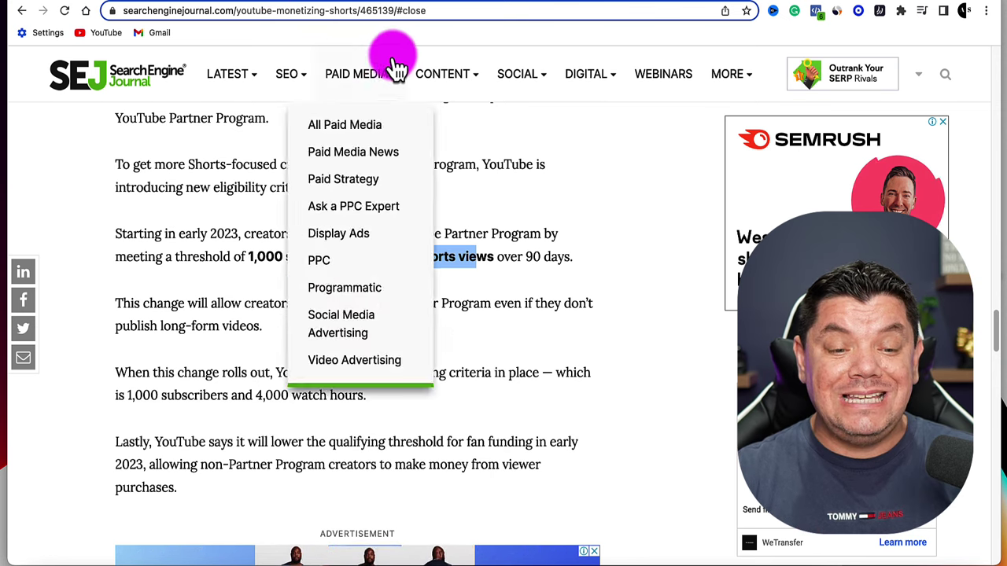
mouse_move(281, 266)
left_click_drag(245, 258, 340, 257)
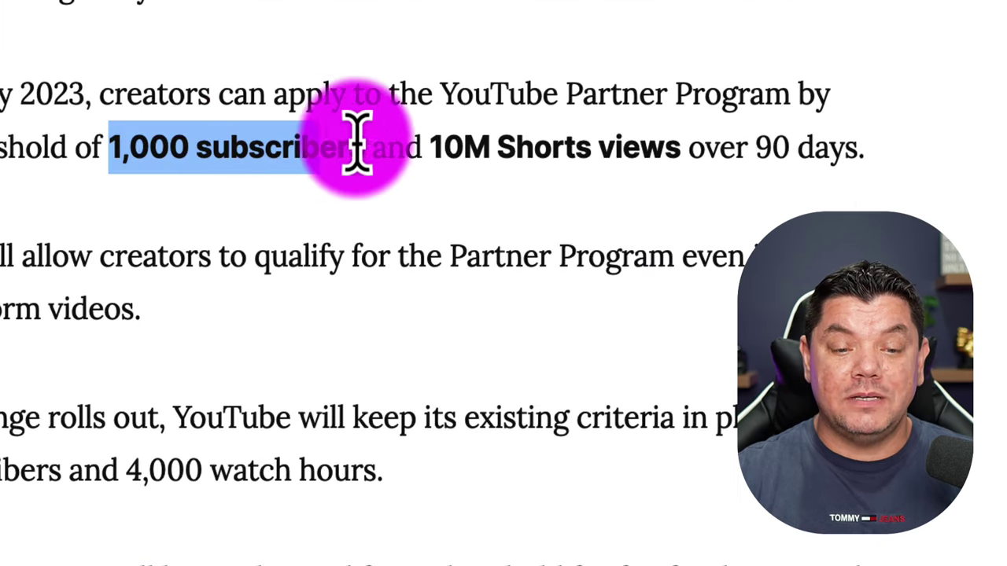
left_click_drag(431, 148, 579, 152)
left_click(693, 162)
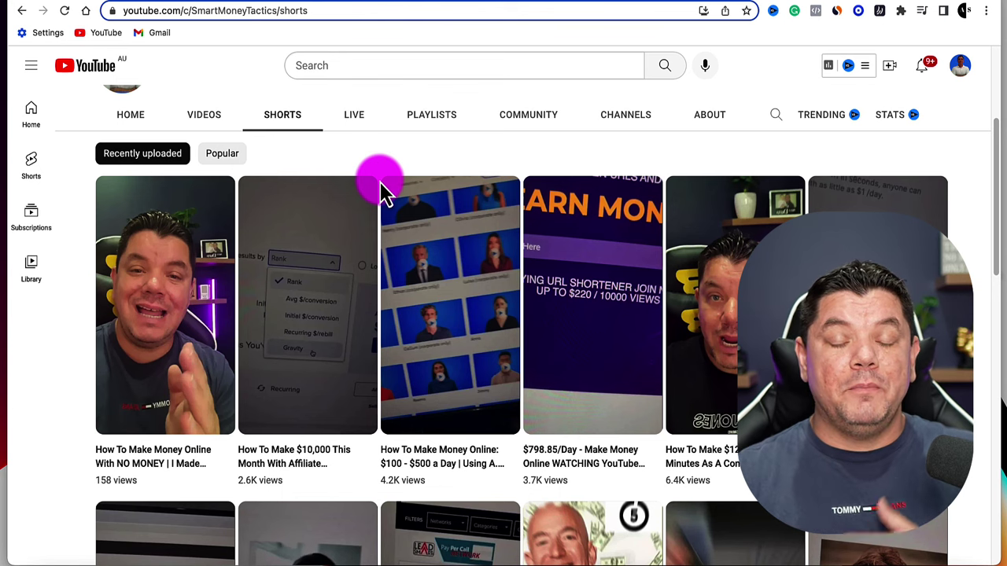
Look through the Smart Money Tactics channel's Shorts and the video dimension comparison in the EmbedSocial article.
scroll(446, 303, "down", 2)
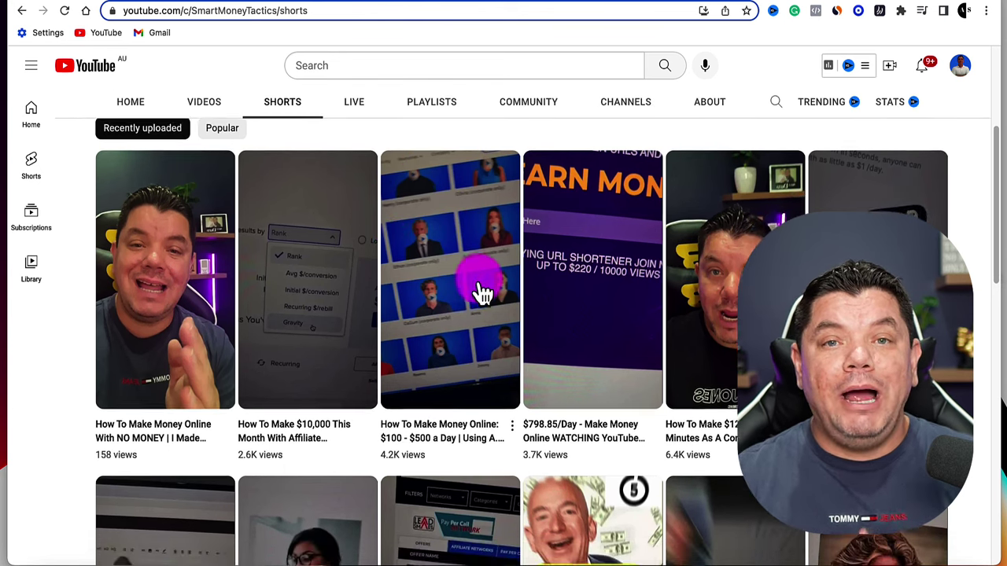
scroll(481, 293, "down", 5)
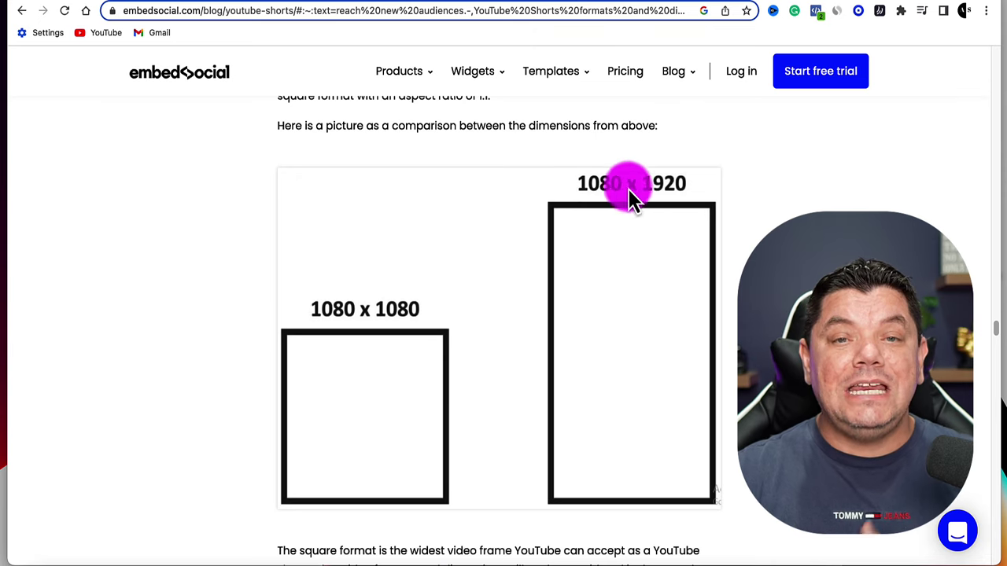
scroll(499, 330, "down", 1)
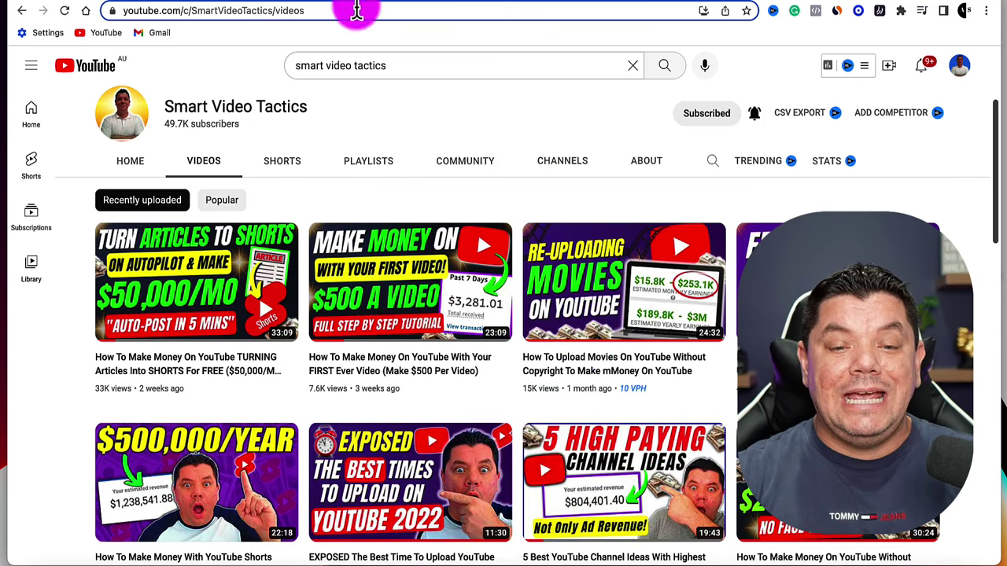
Examine the latest Short's performance on the YouTube Studio channel dashboard, highlighting the period it covers.
left_click(541, 4)
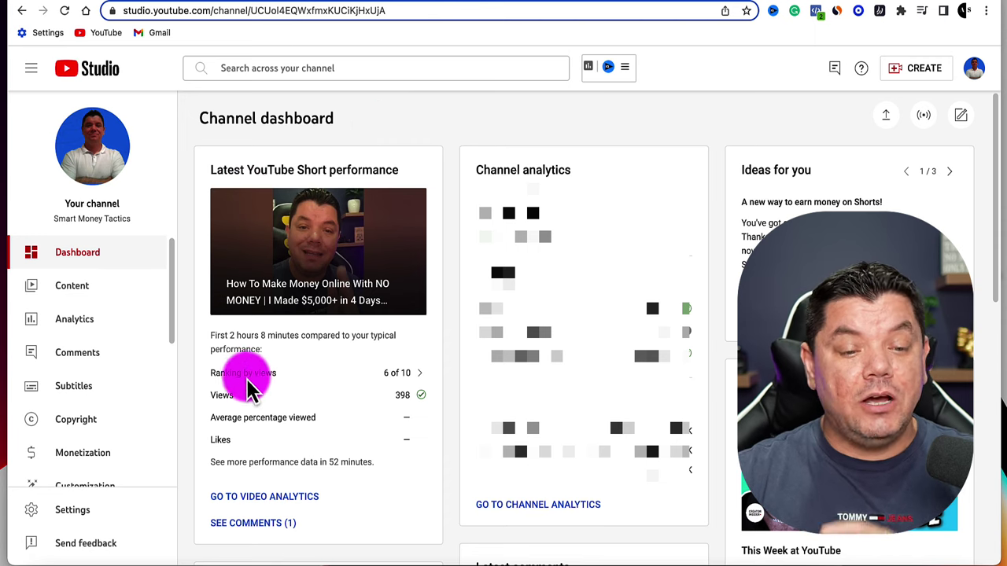
left_click_drag(230, 335, 276, 337)
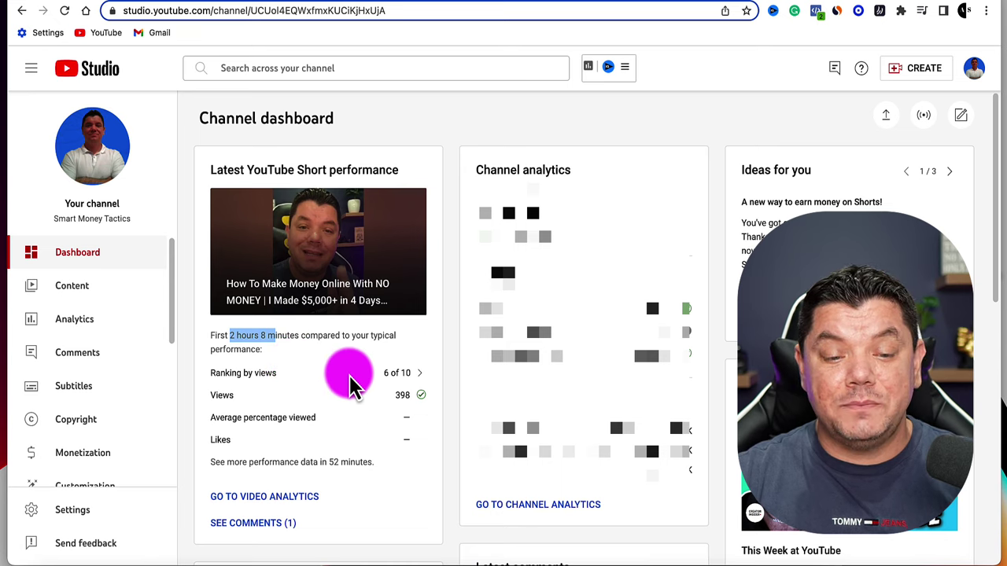
left_click(330, 363)
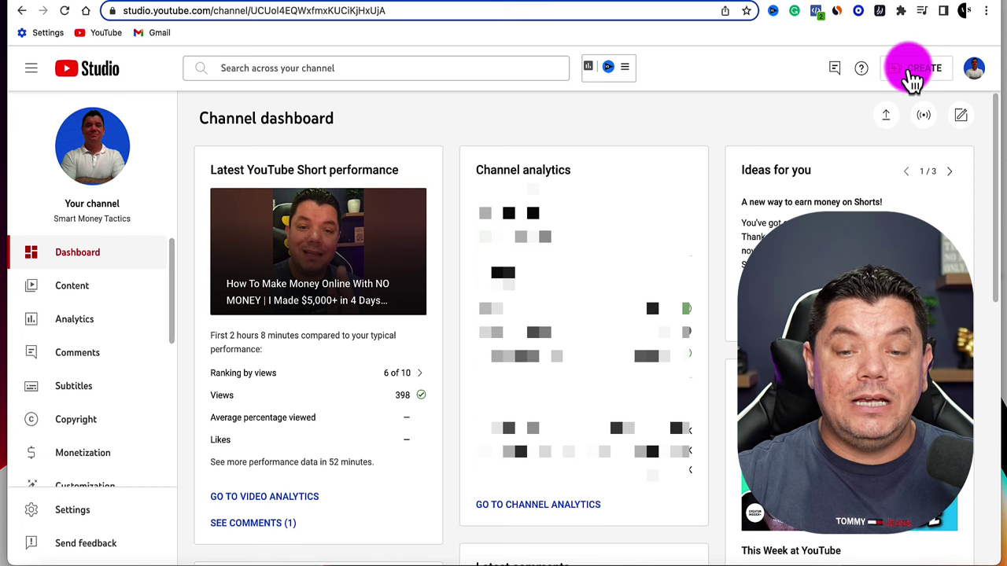
Upload the video file "How to make money online using AI.mp4" to the channel, finding it by searching for "how to make mon".
left_click(913, 77)
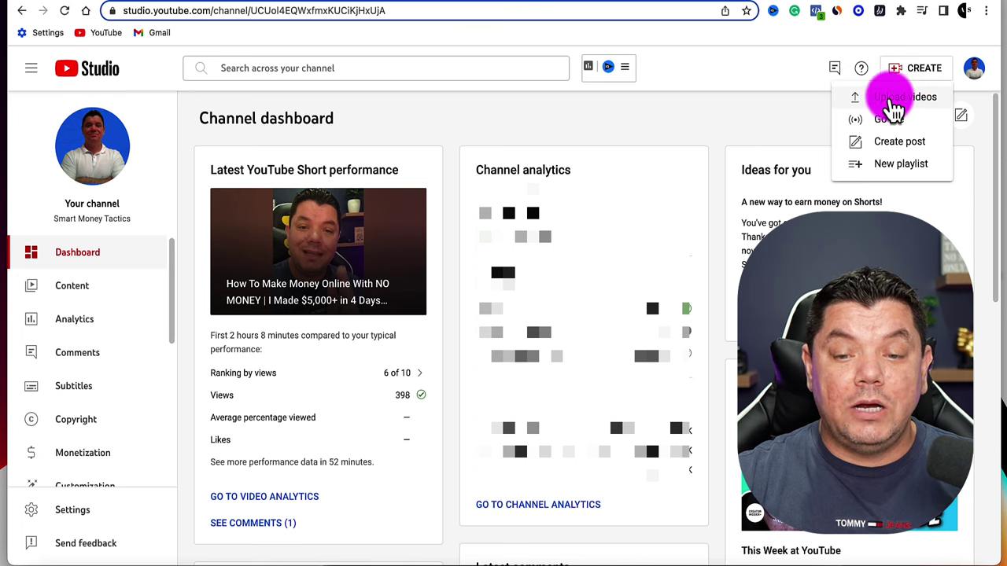
left_click(903, 98)
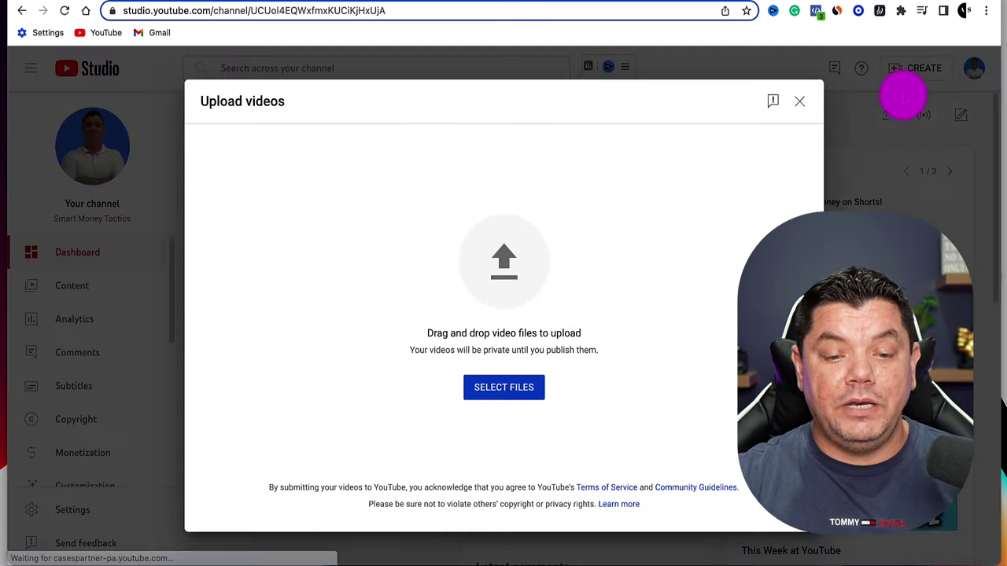
left_click(504, 389)
left_click(688, 134)
type("how to make mon")
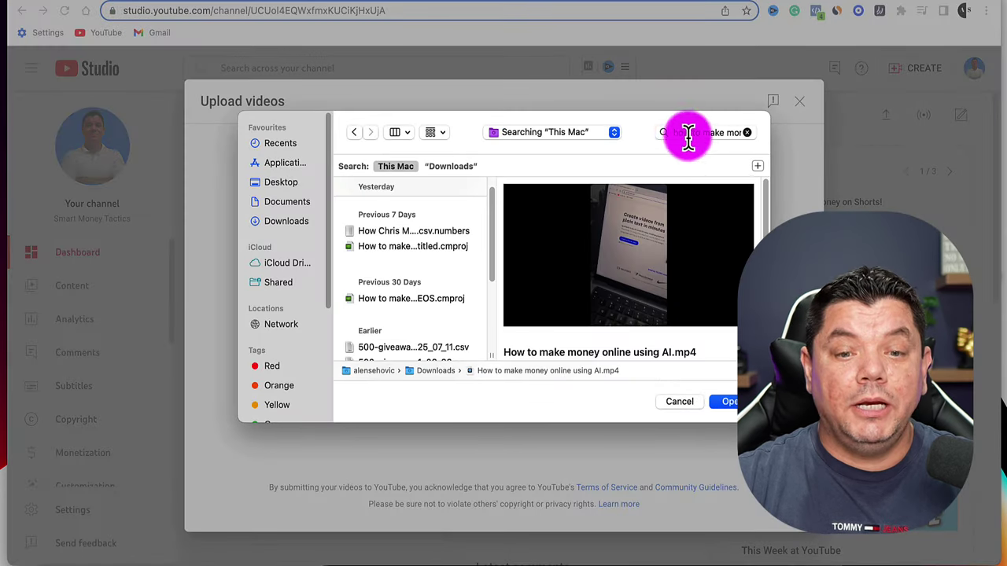
scroll(461, 275, "down", 4)
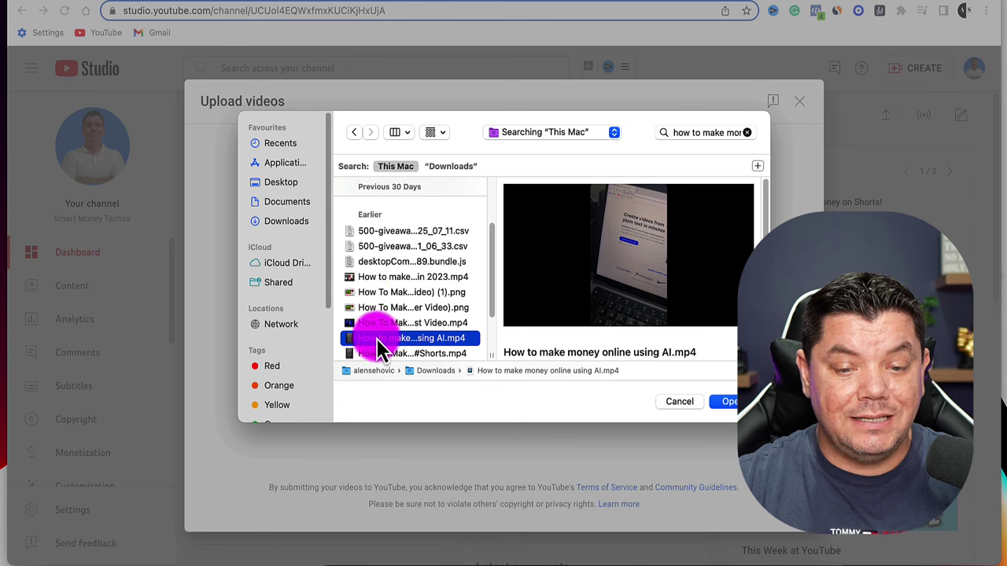
left_click(724, 401)
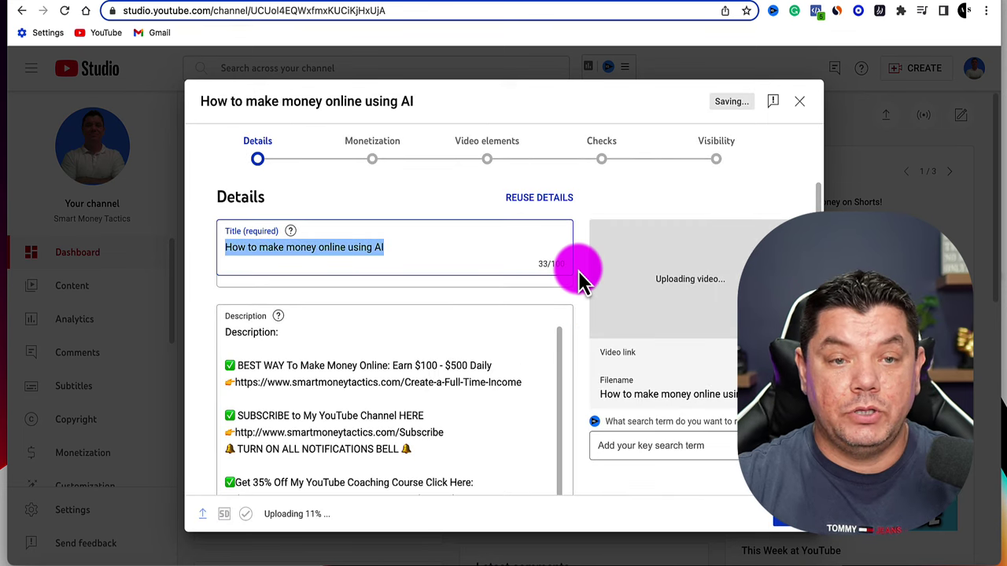
Add the hashtag #Shorts to the end of the uploaded video's title.
left_click(395, 254)
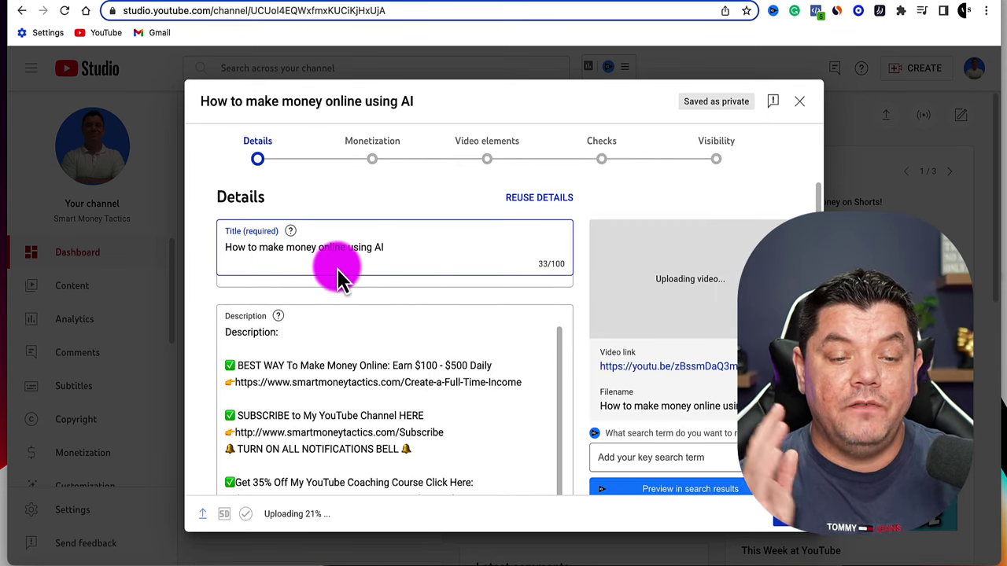
left_click(371, 247)
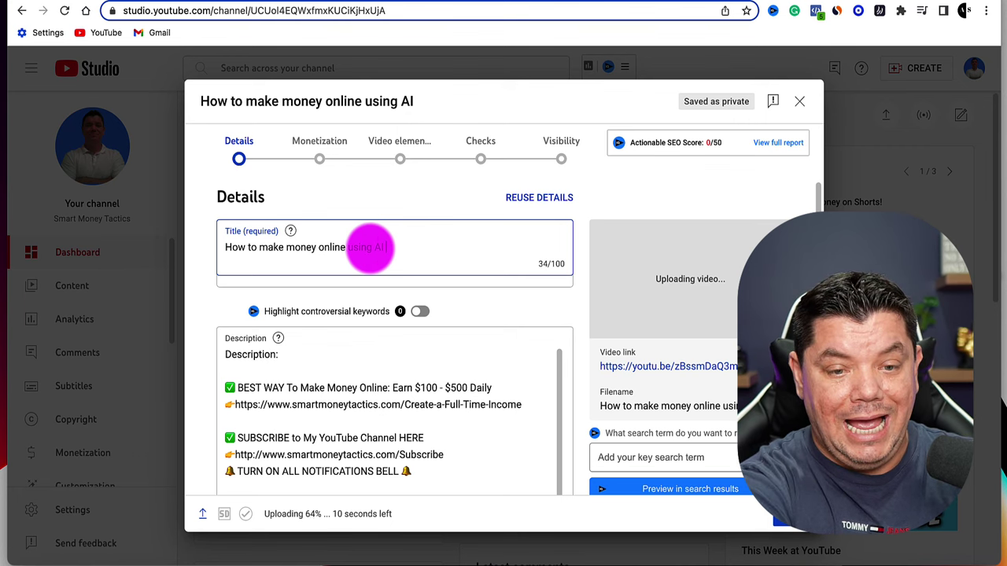
type("#Shorts")
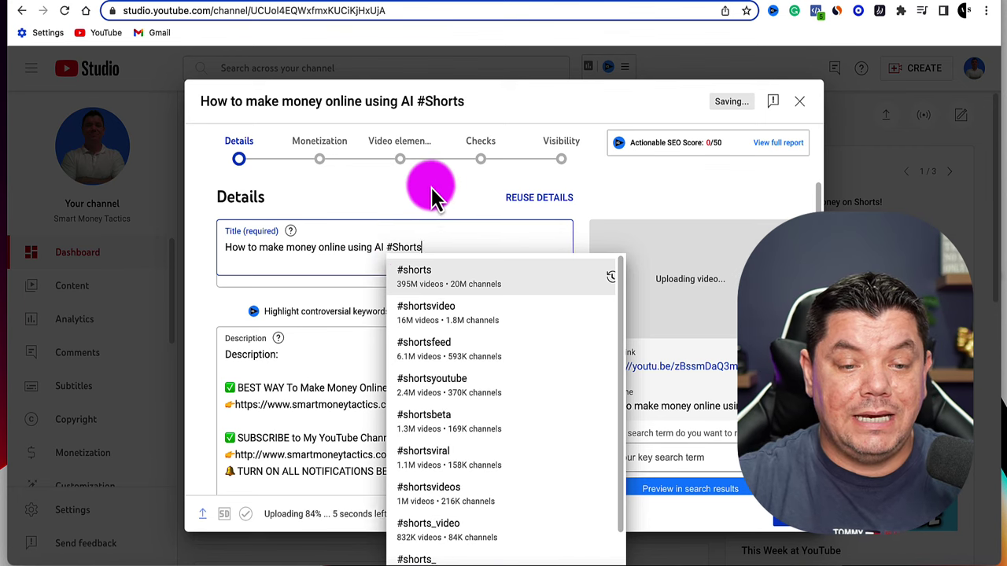
left_click(411, 250)
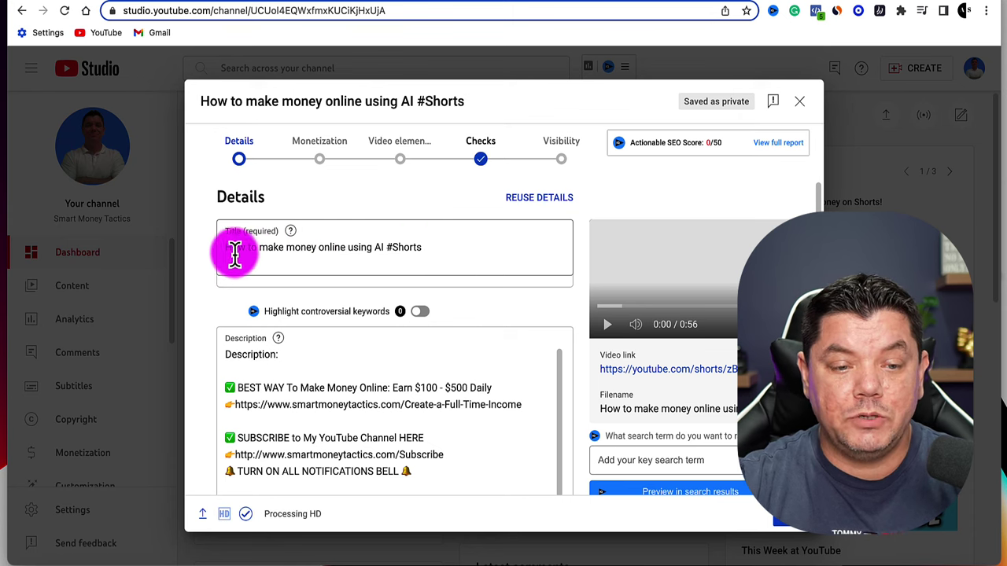
Copy the full video title and replace the "Description:" line at the start of the description with it, then look over the description.
left_click_drag(225, 247, 423, 249)
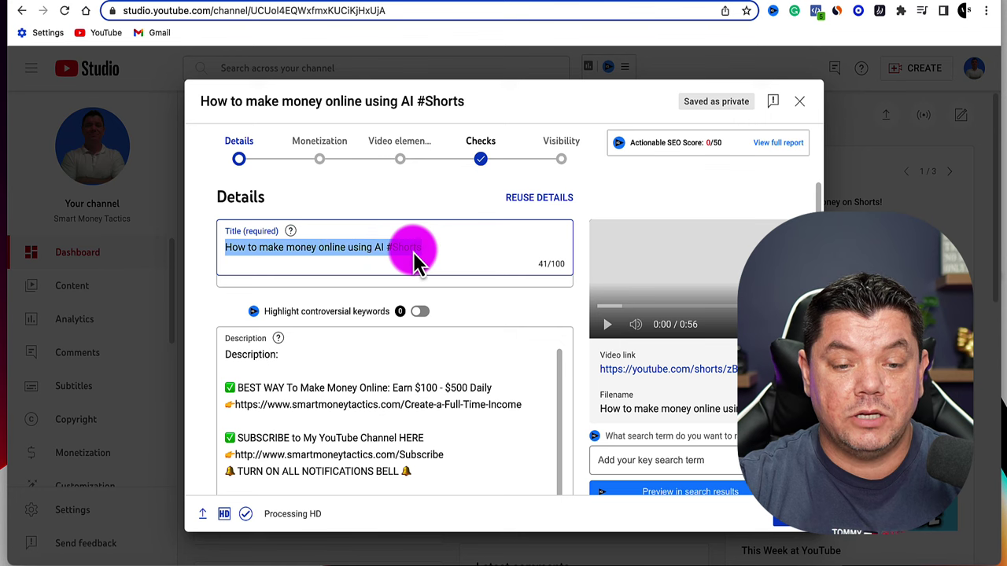
right_click(418, 252)
left_click(443, 358)
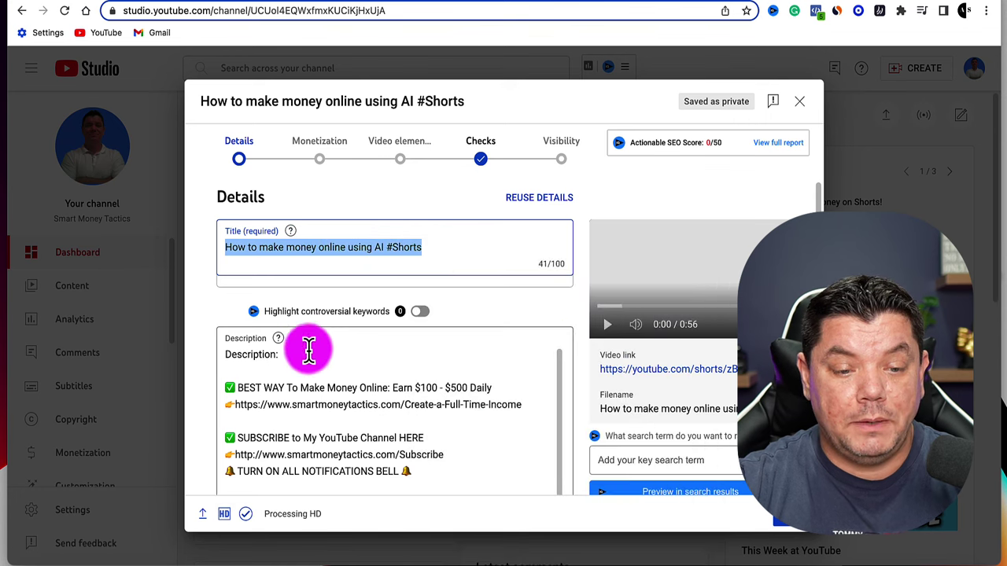
left_click_drag(279, 354, 228, 366)
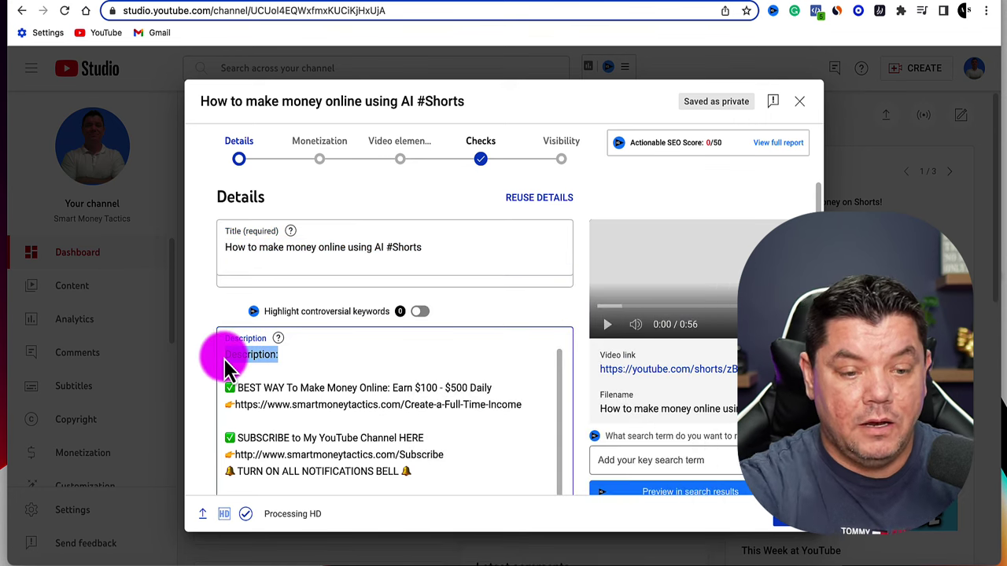
key("super+v")
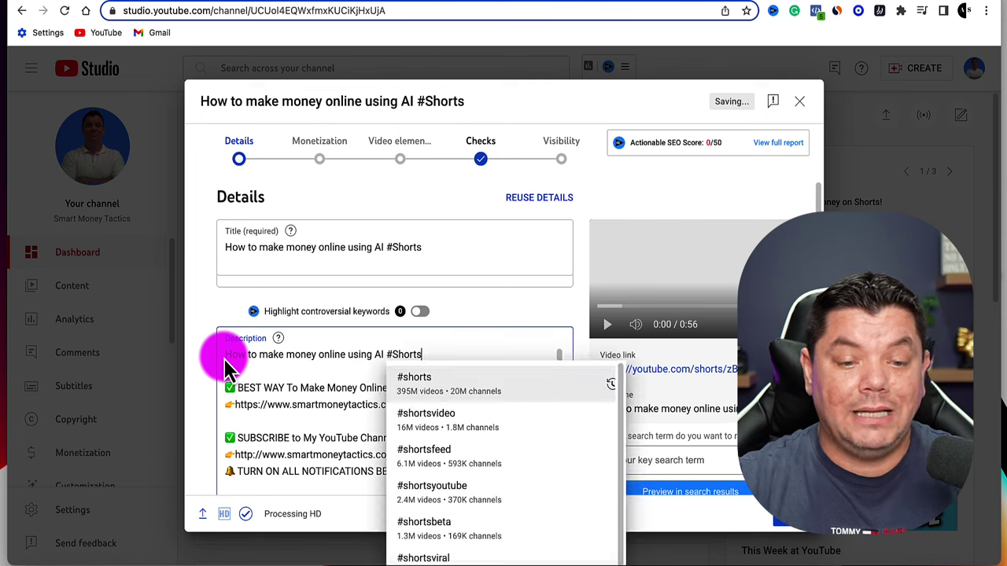
left_click(339, 361)
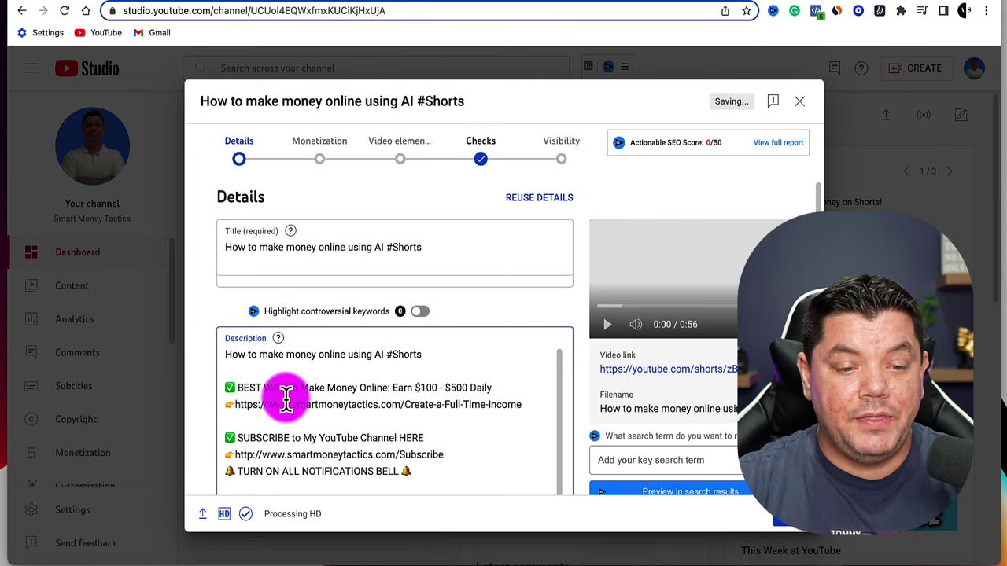
scroll(275, 393, "down", 5)
scroll(294, 405, "up", 5)
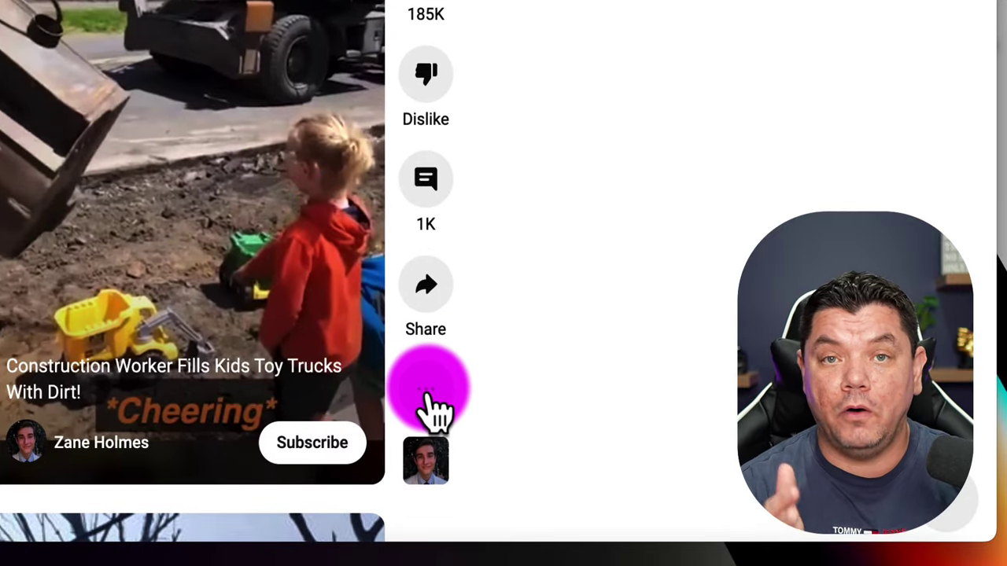
Show the description of the Short "Construction Worker Fills Kids Toy Trucks With Dirt!".
left_click(430, 398)
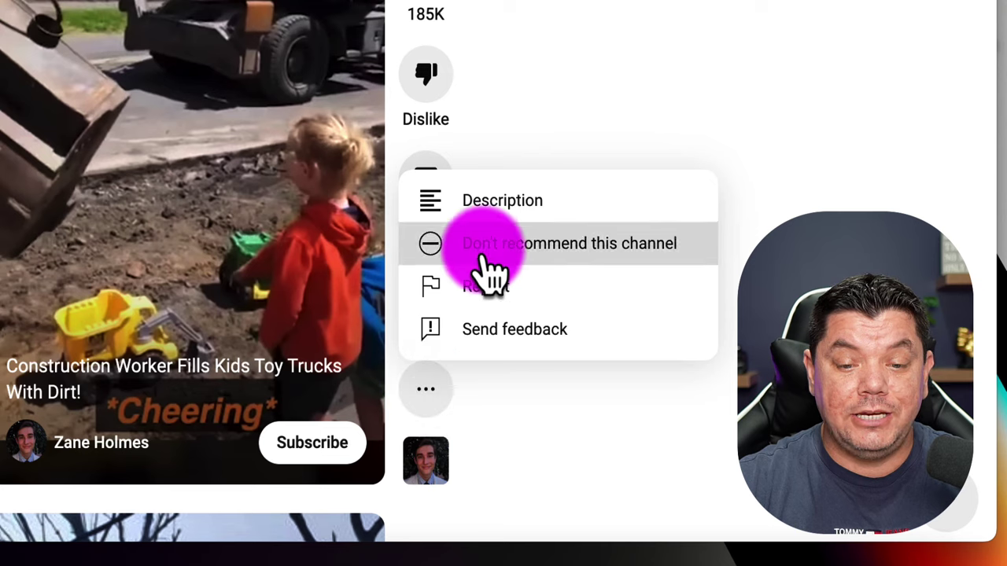
left_click(483, 200)
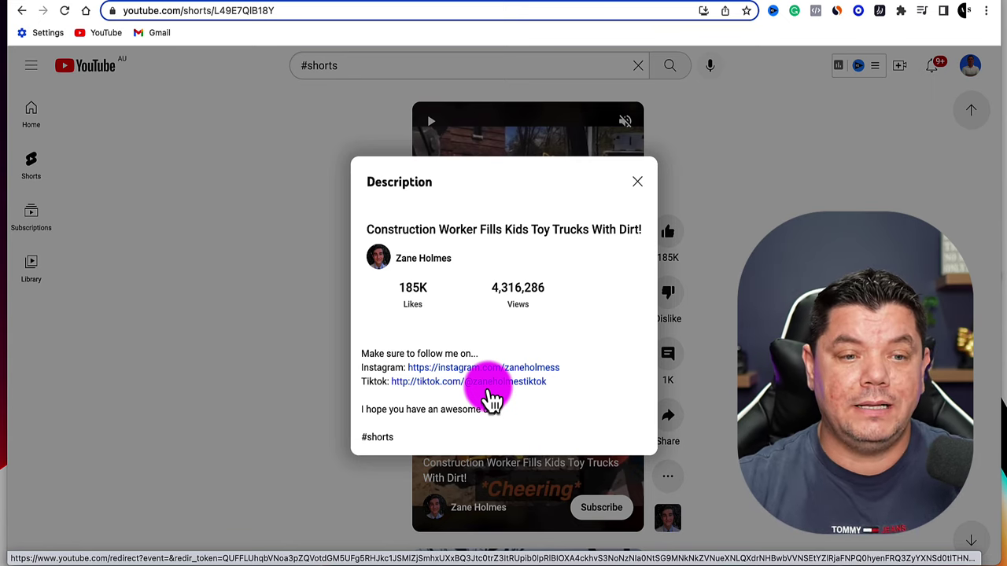
Open the newest Short on the Smart Money Tactics channel, pause it and expand its full description.
key("super+bracketleft")
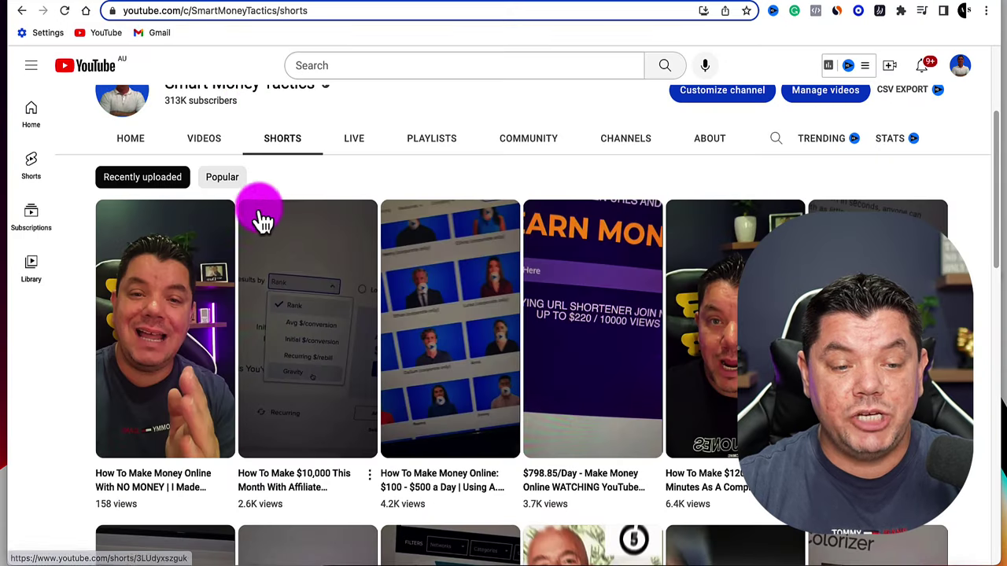
left_click(175, 288)
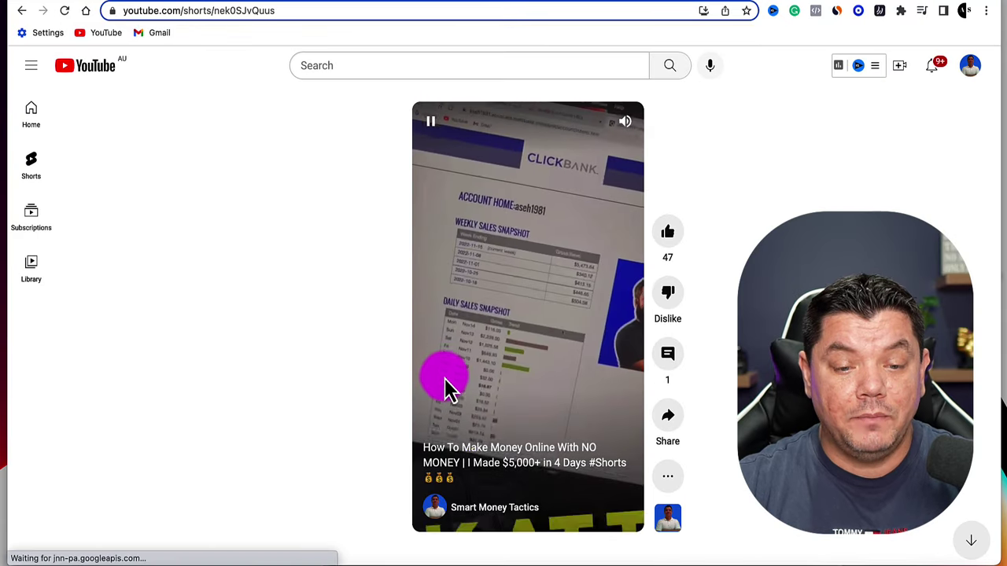
left_click(465, 307)
left_click(667, 478)
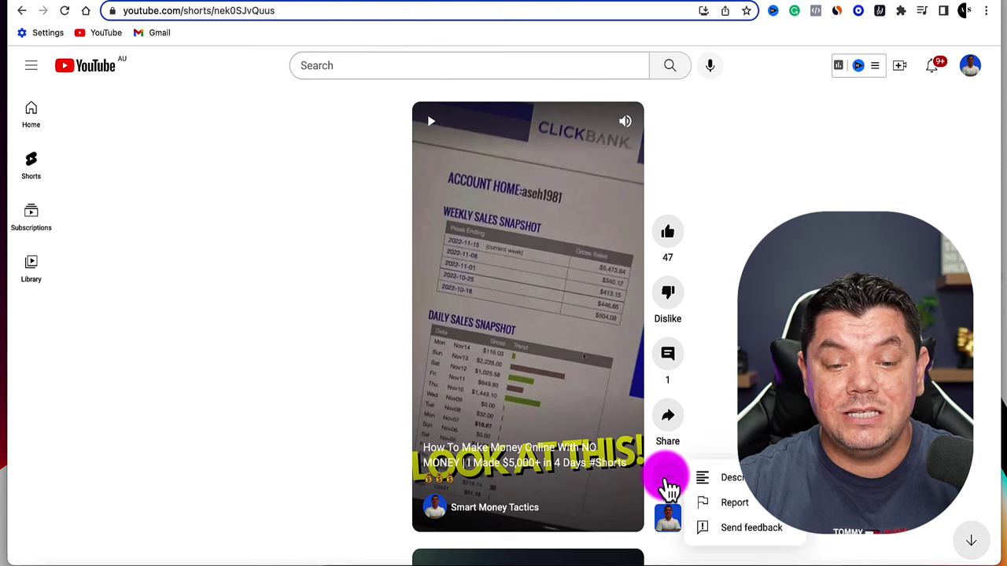
left_click(733, 478)
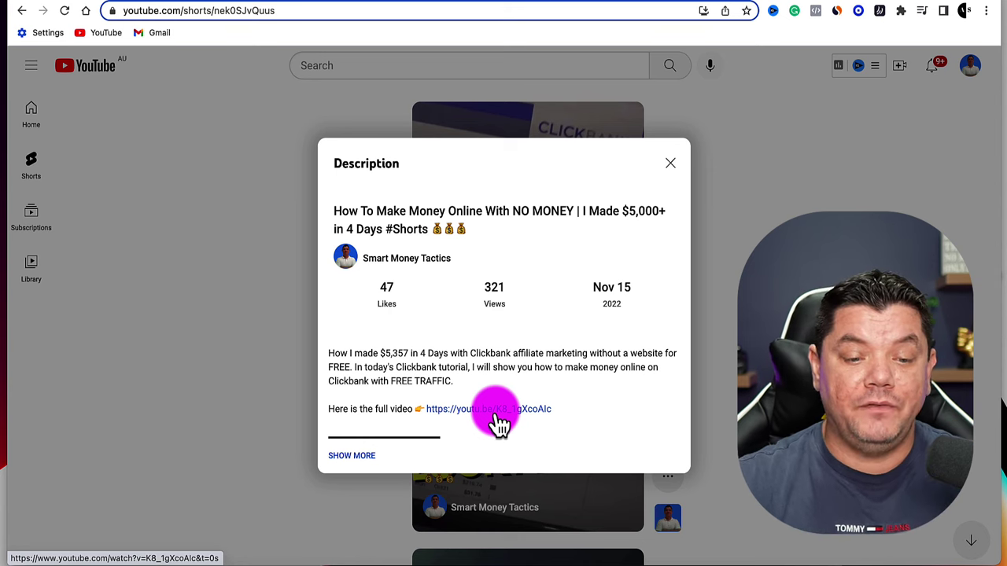
left_click(354, 457)
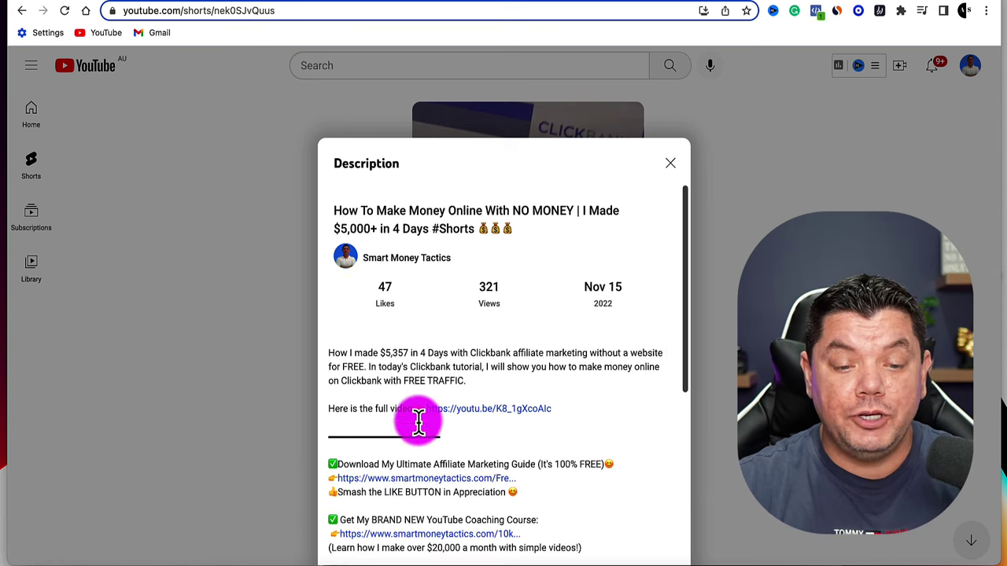
Read through the full description of the open Short, including the full-video link and the affiliate links below it.
scroll(419, 422, "down", 5)
scroll(396, 411, "up", 4)
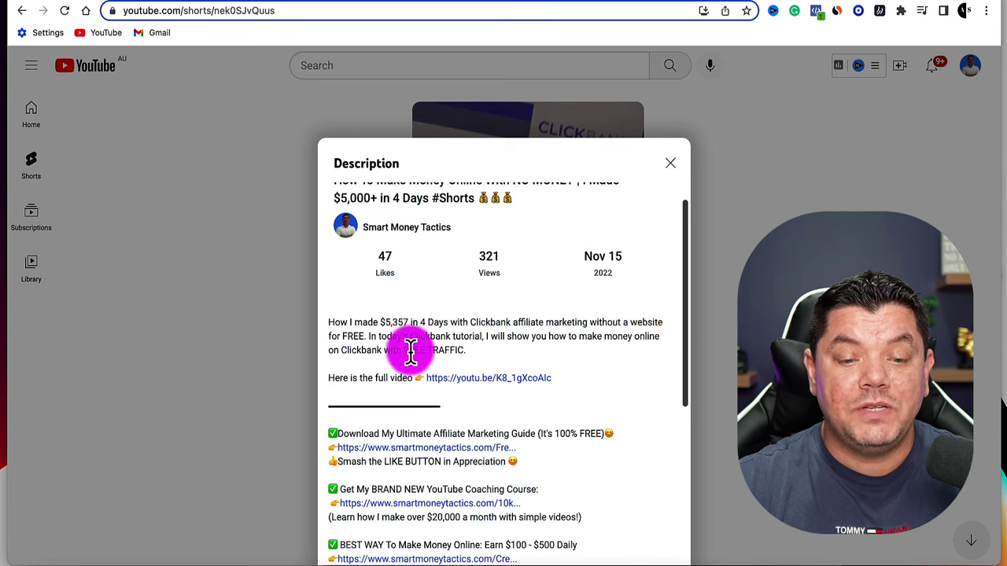
scroll(409, 339, "down", 3)
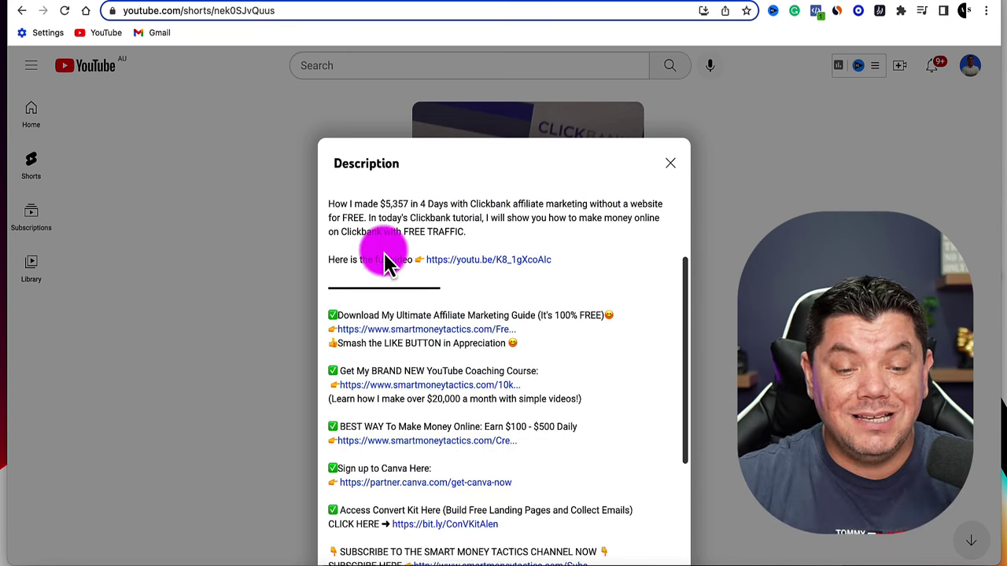
scroll(401, 386, "down", 3)
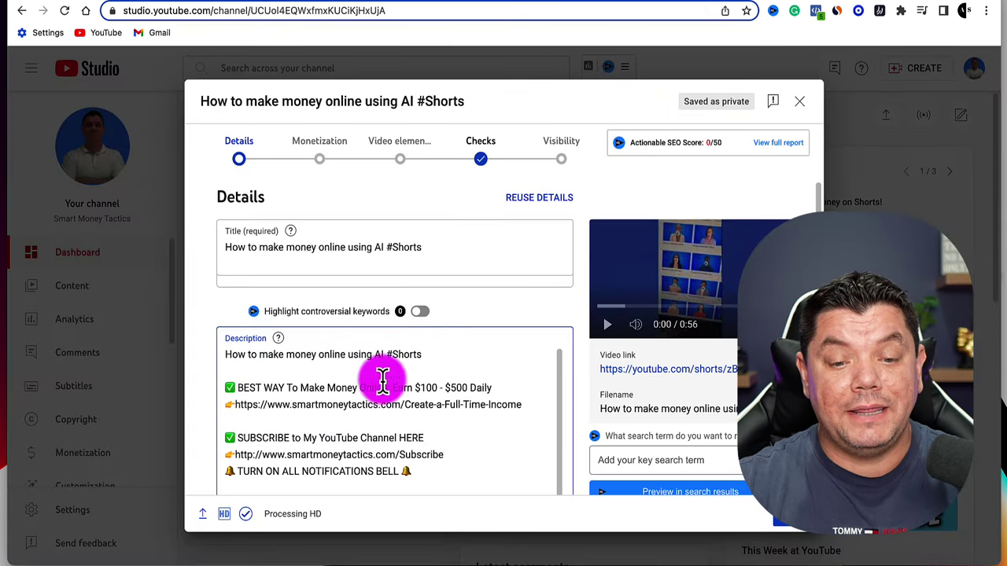
Try out the suggested thumbnails for the uploaded Short in YouTube Studio, ending on the middle one.
scroll(561, 299, "down", 10)
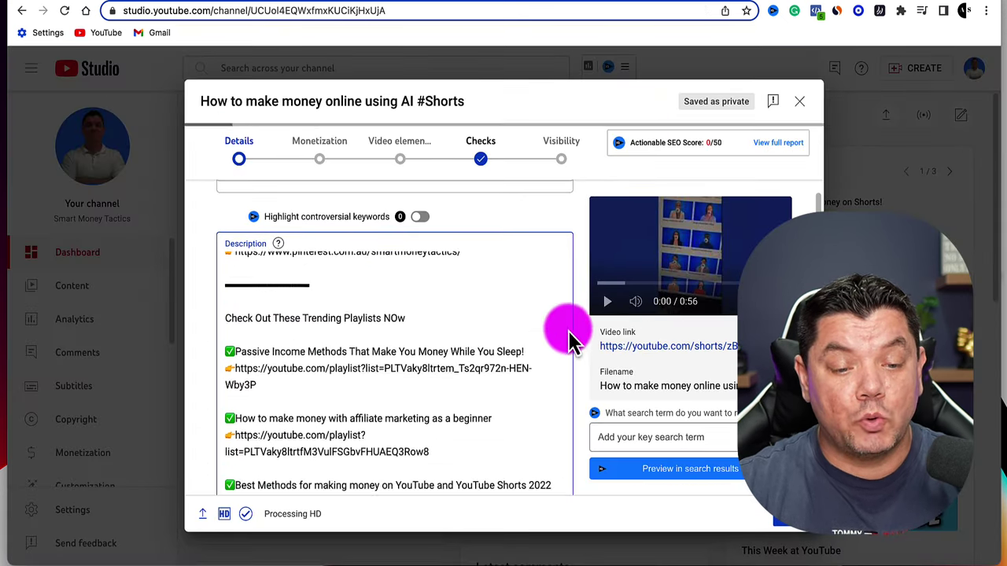
scroll(568, 339, "down", 15)
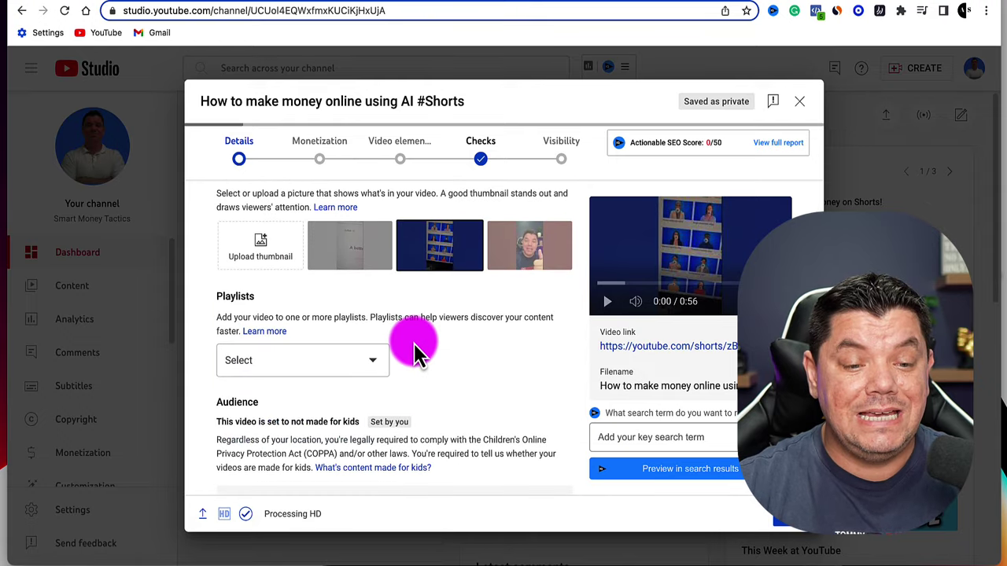
scroll(413, 346, "up", 1)
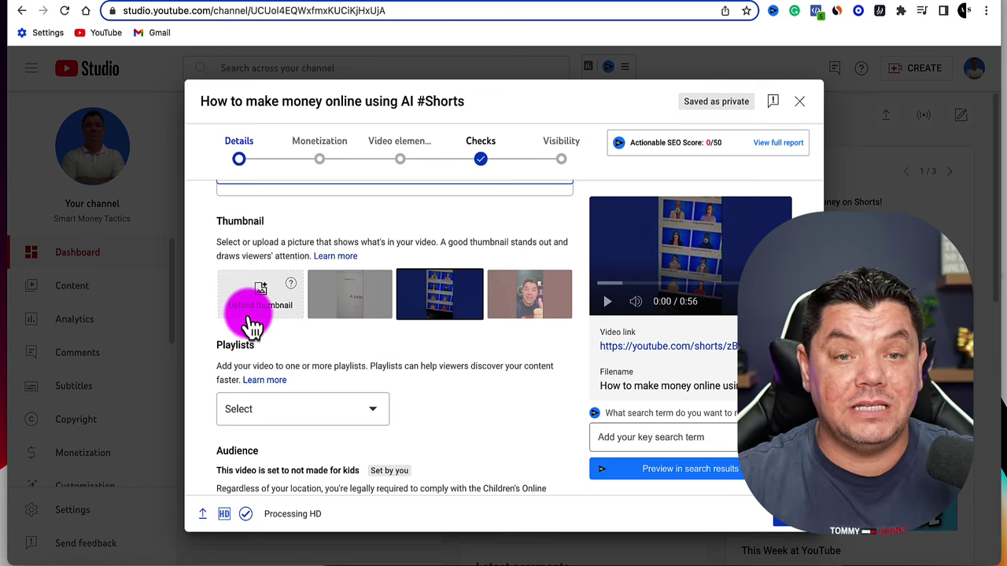
left_click(384, 314)
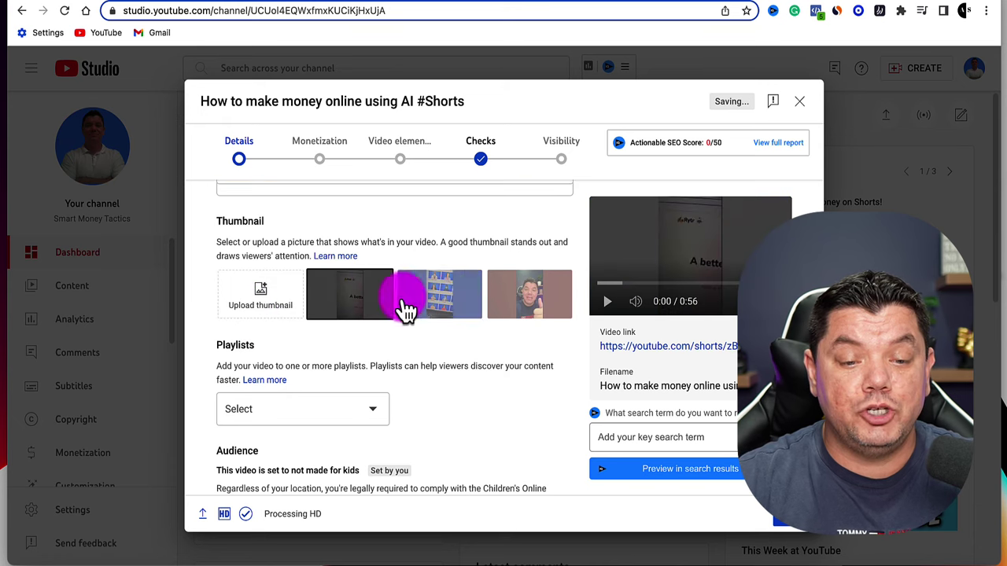
left_click(426, 296)
left_click(521, 299)
left_click(433, 299)
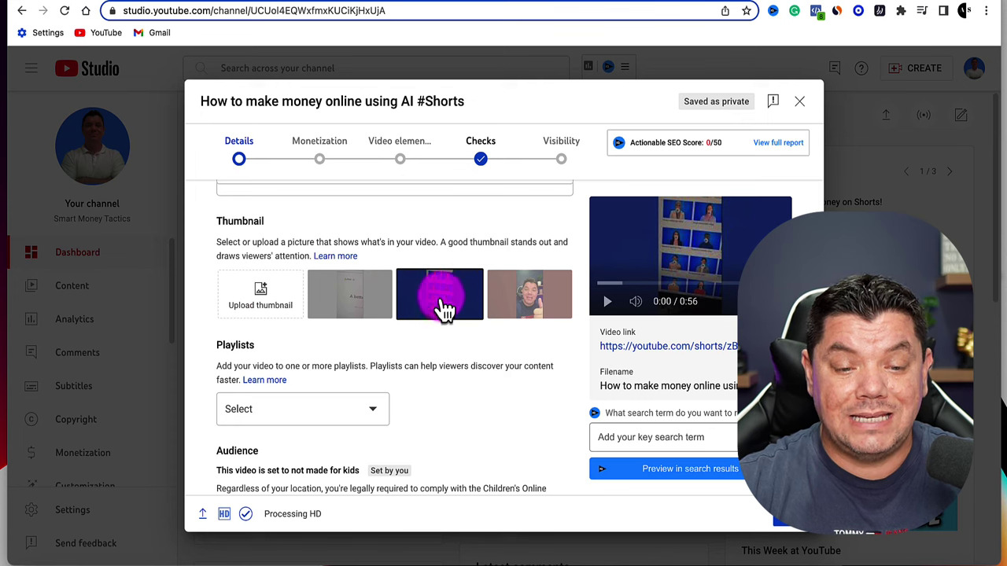
Copy "How to make money online" from the video title and add it as a tag.
scroll(424, 354, "down", 3)
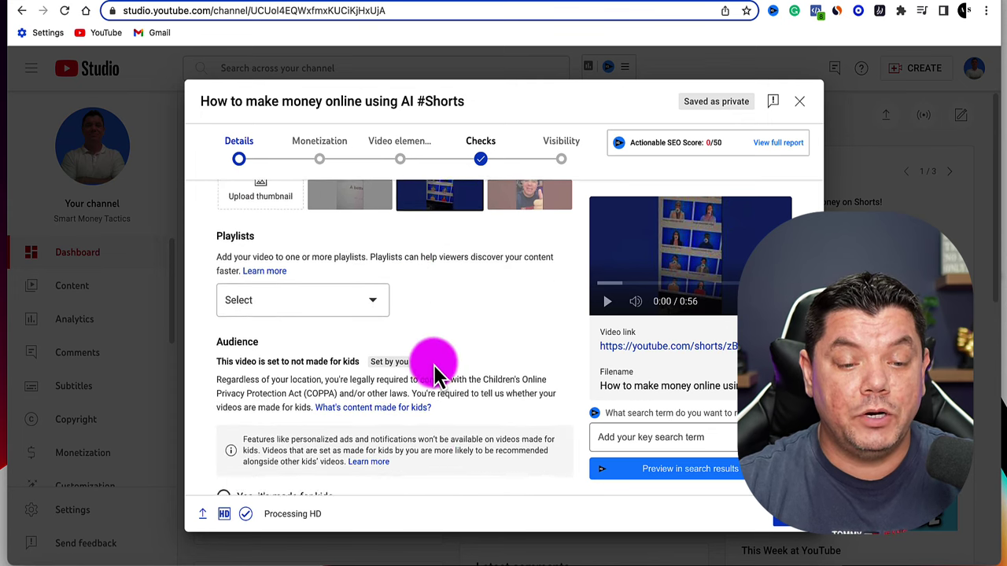
scroll(435, 368, "down", 20)
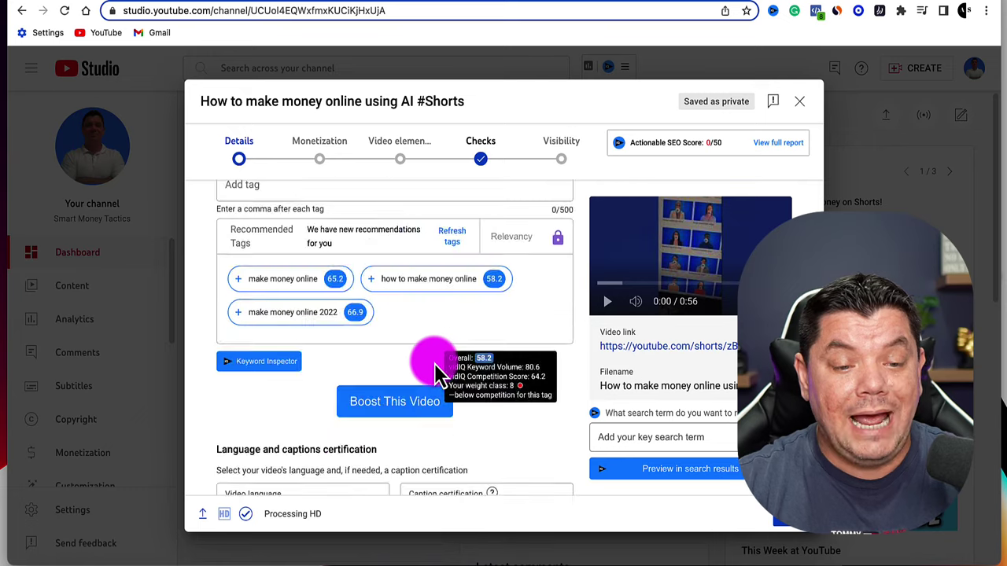
scroll(434, 363, "up", 3)
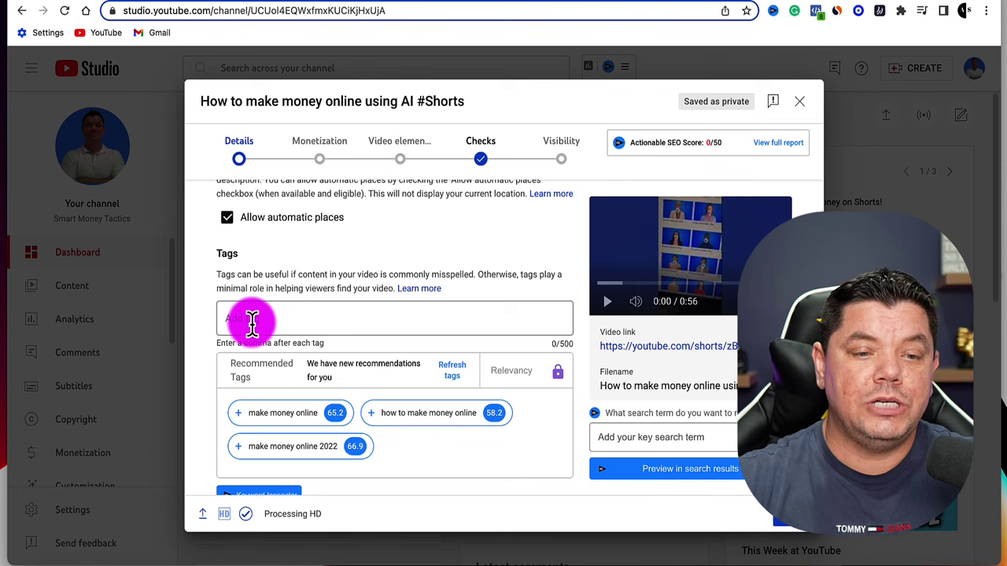
left_click_drag(202, 104, 360, 106)
right_click(356, 110)
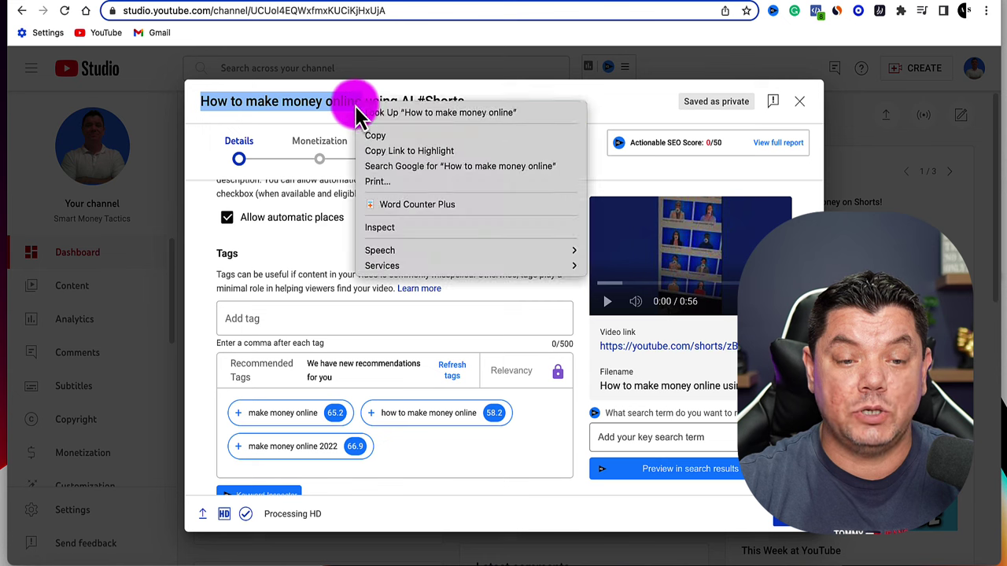
left_click(386, 135)
left_click(272, 317)
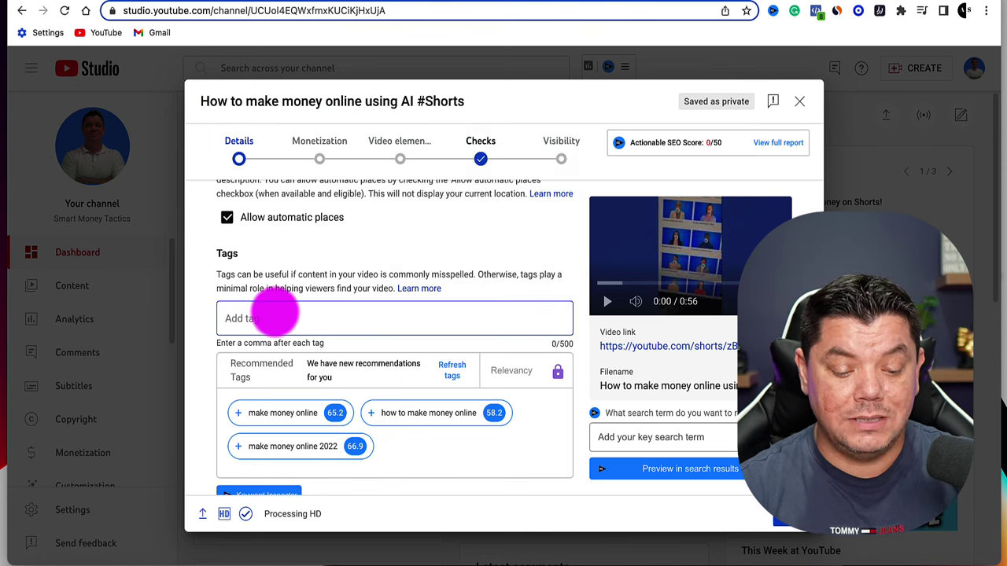
key("super+v")
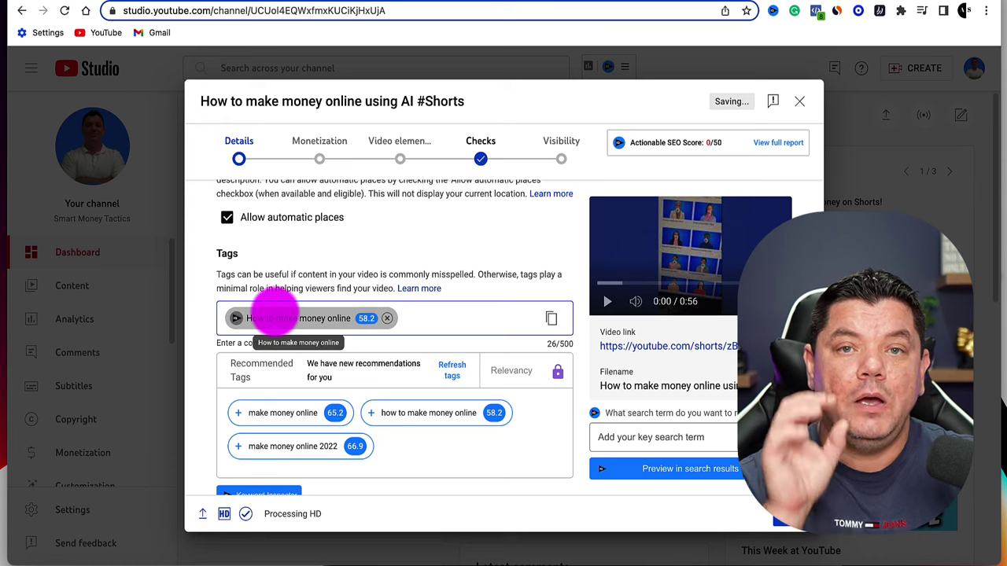
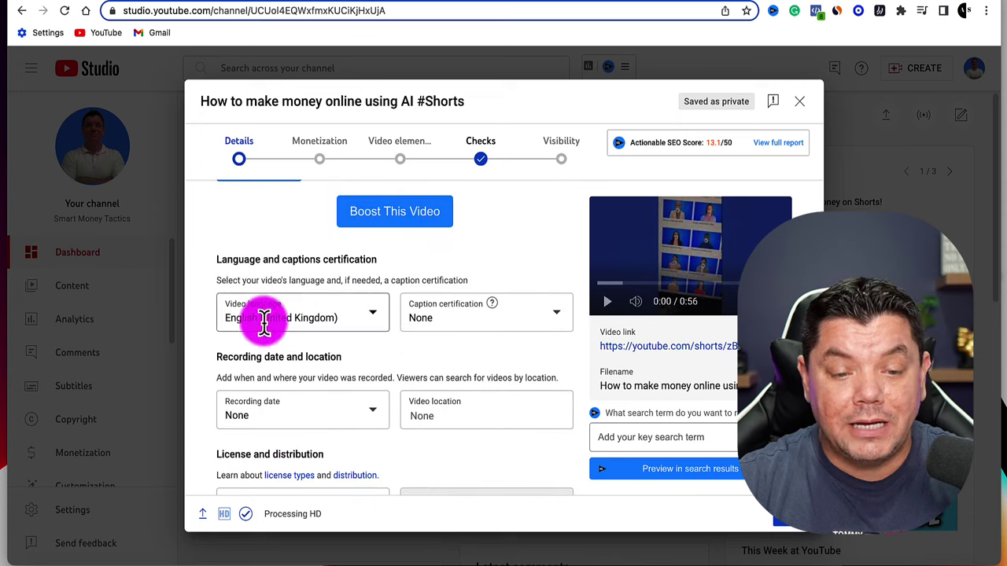
Look over the language, license, category and comment settings, and continue to the Monetization stage.
scroll(382, 370, "down", 1)
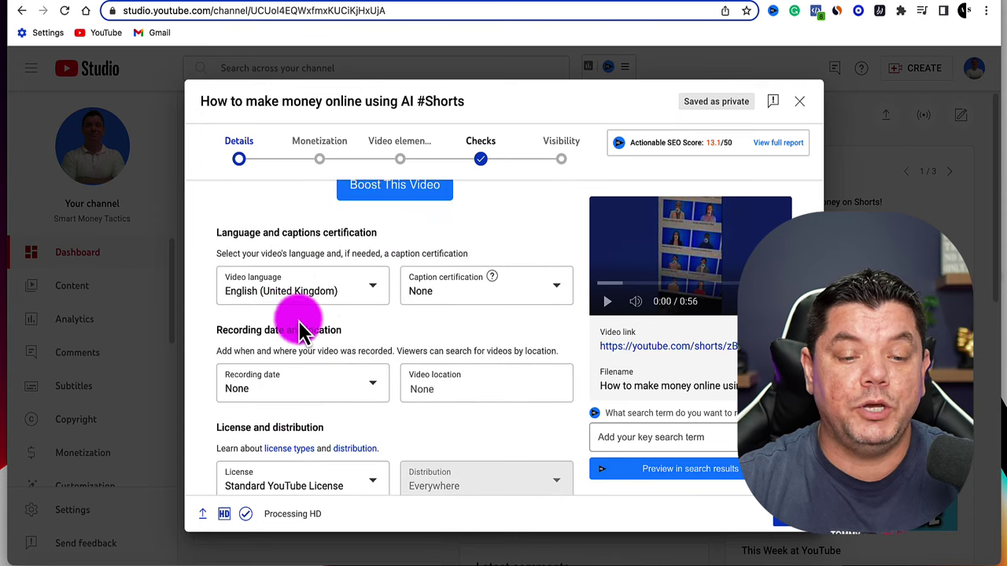
scroll(298, 323, "down", 5)
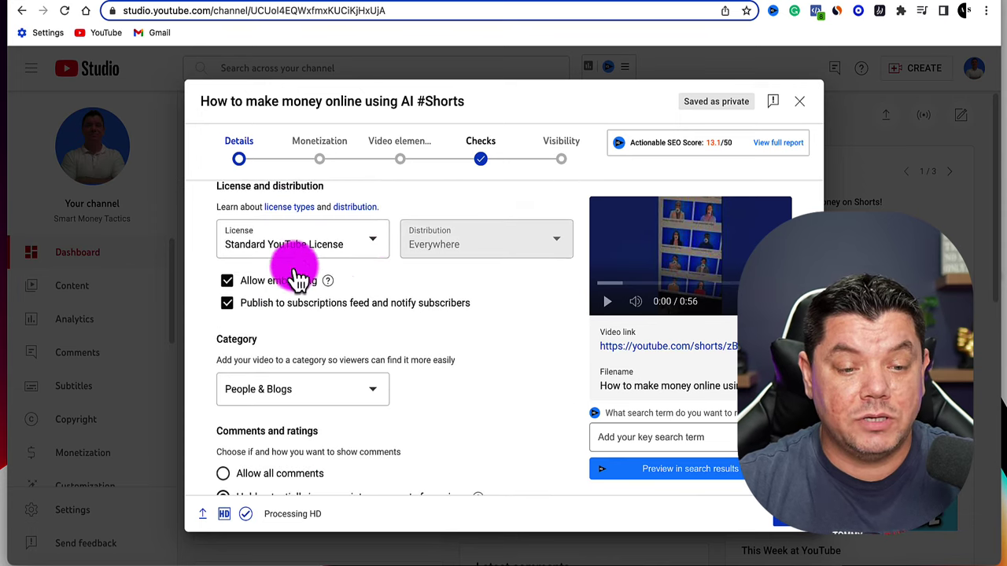
scroll(389, 324, "down", 3)
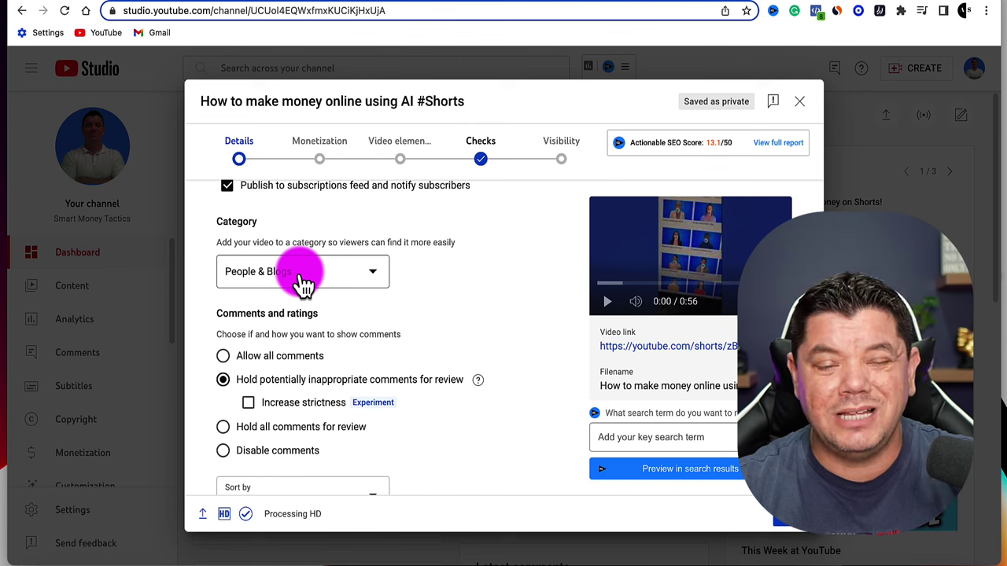
scroll(420, 307, "down", 1)
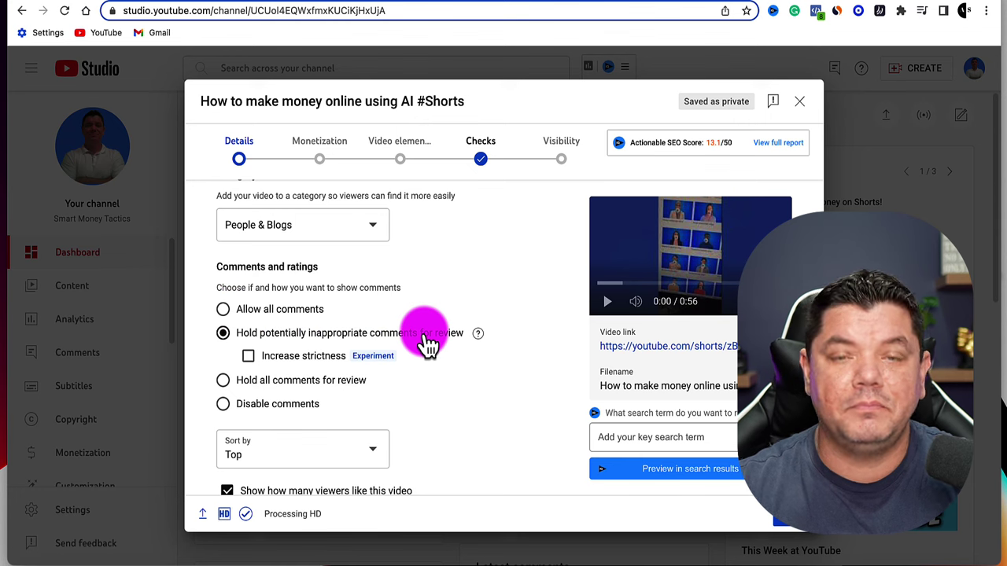
scroll(432, 346, "down", 1)
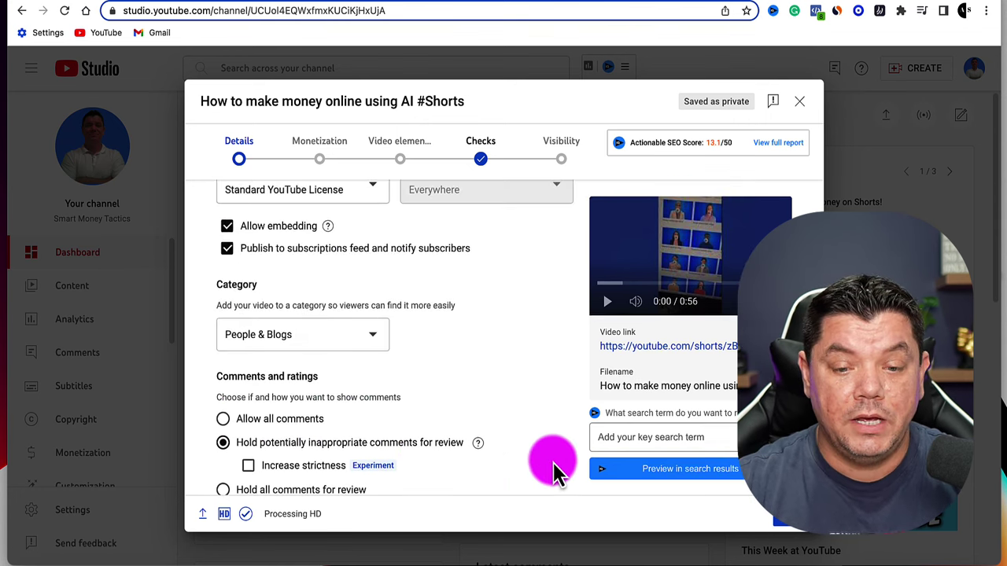
left_click(773, 521)
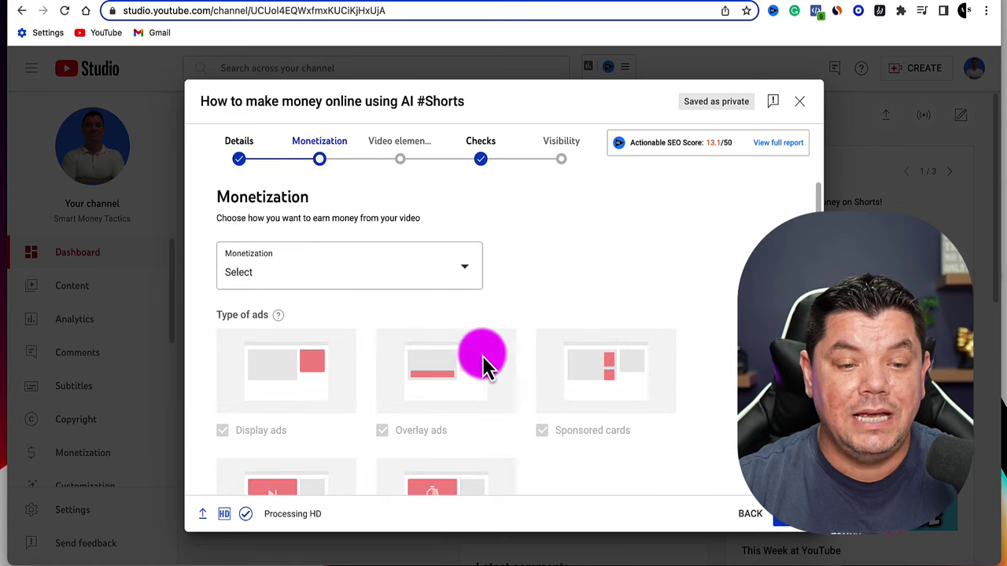
Turn monetization on for the video, check the ad types and ad locations, and continue to Ad suitability.
left_click(393, 279)
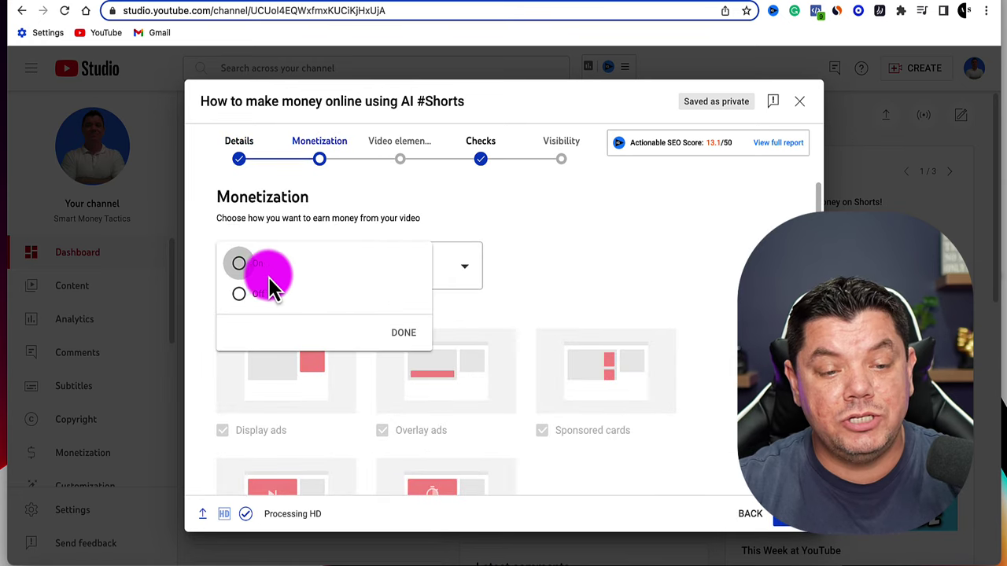
left_click(241, 265)
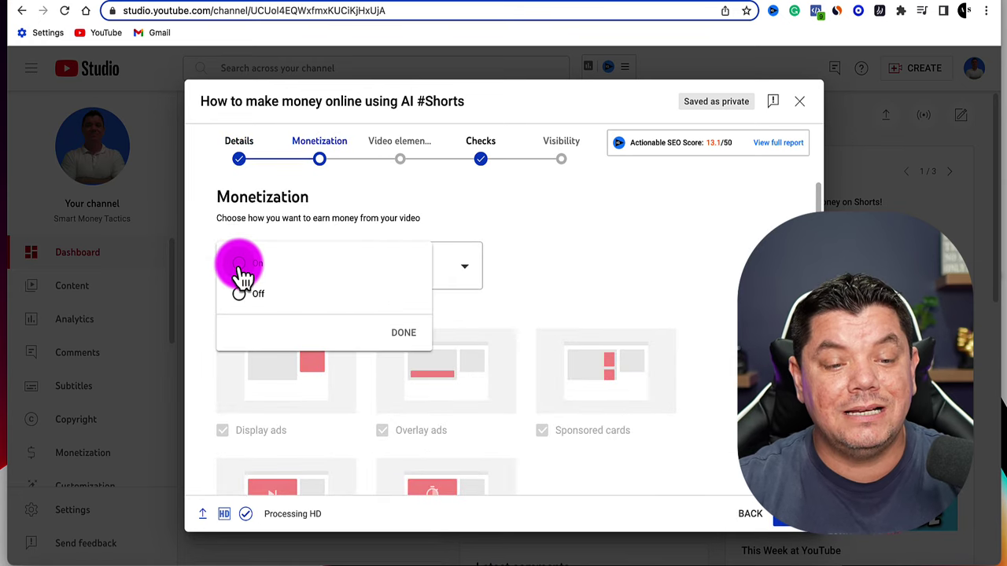
left_click(405, 337)
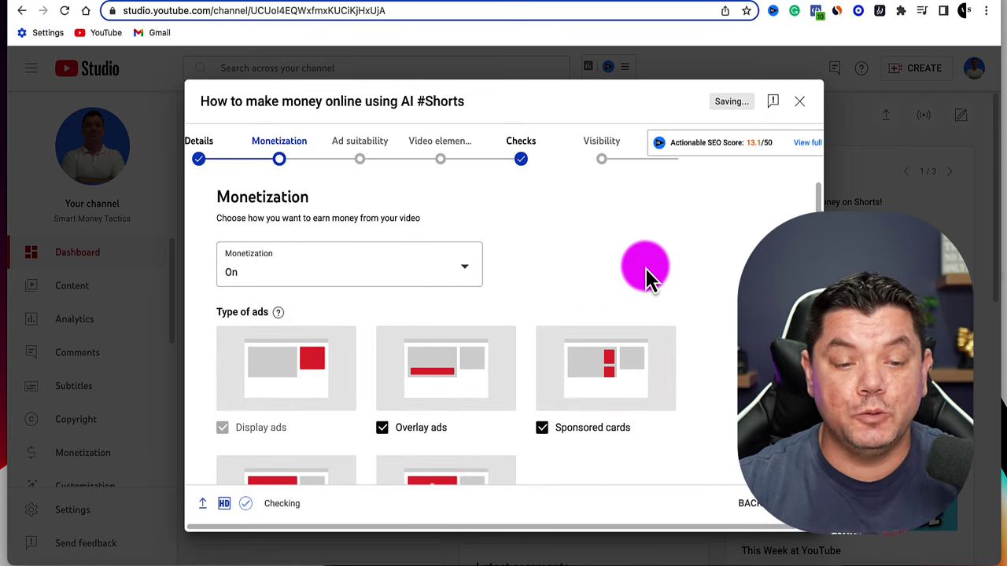
scroll(634, 277, "down", 1)
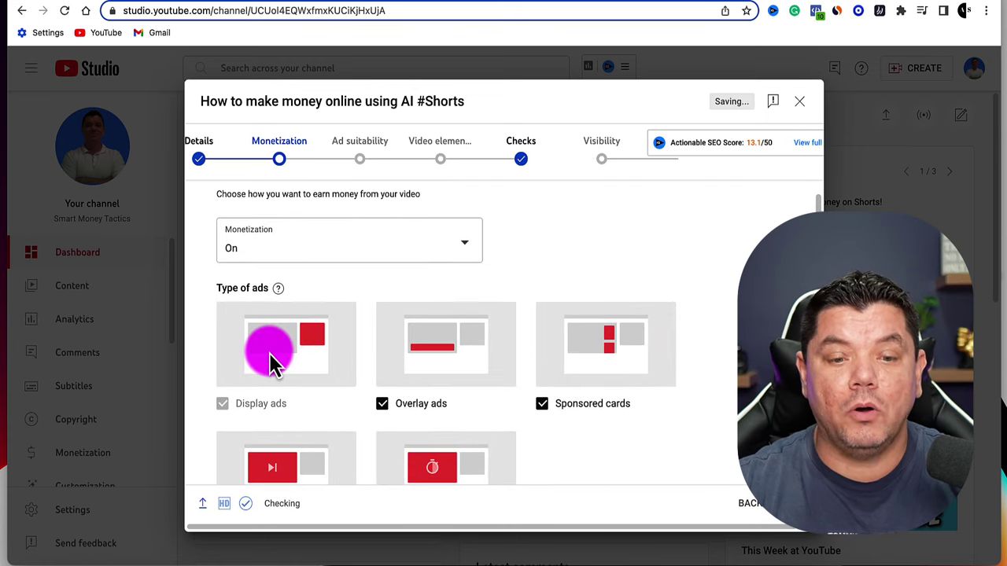
scroll(359, 400, "down", 3)
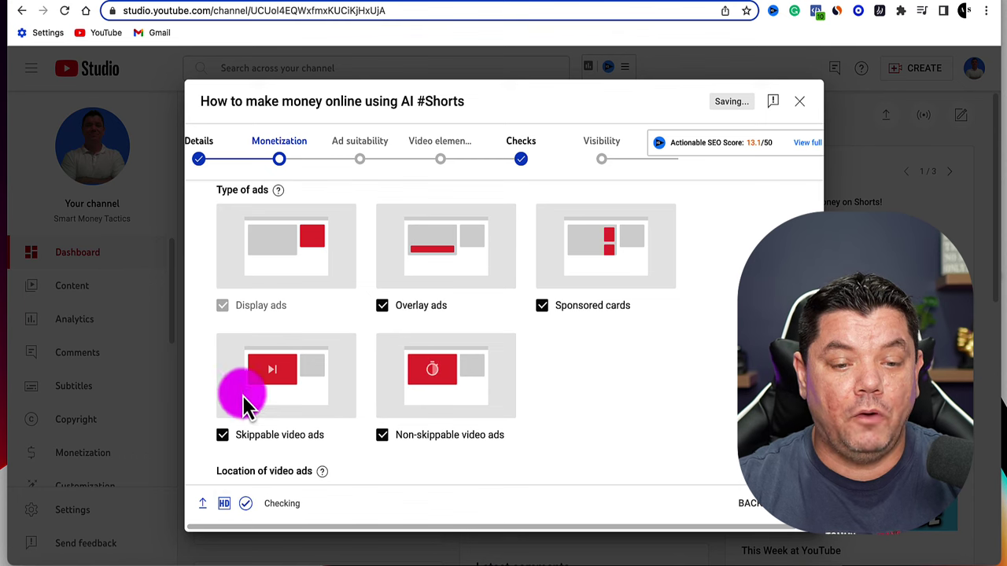
scroll(578, 410, "down", 5)
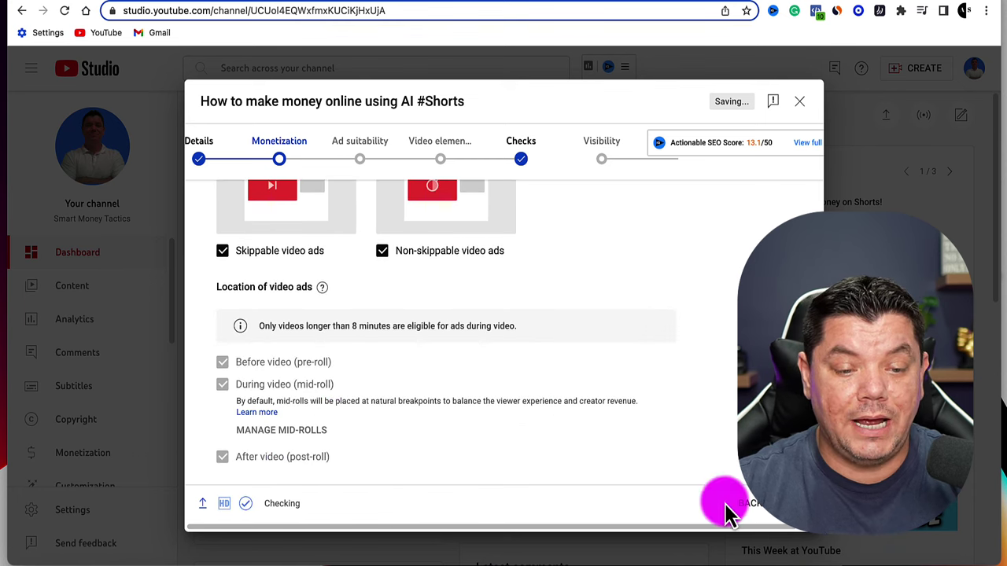
left_click(802, 504)
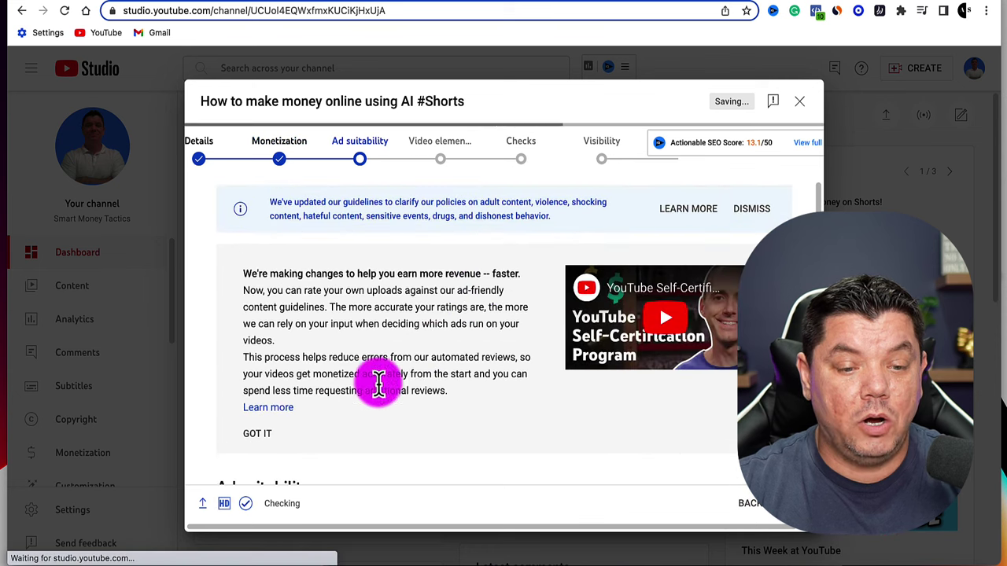
Declare that the video contains none of the listed sensitive content and submit the ad suitability rating.
scroll(326, 281, "down", 10)
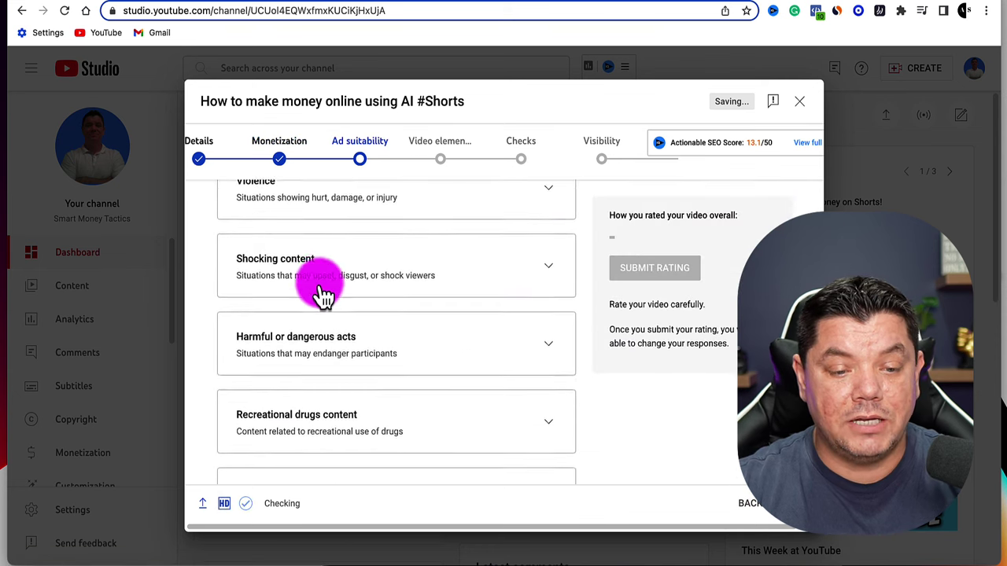
scroll(285, 376, "up", 8)
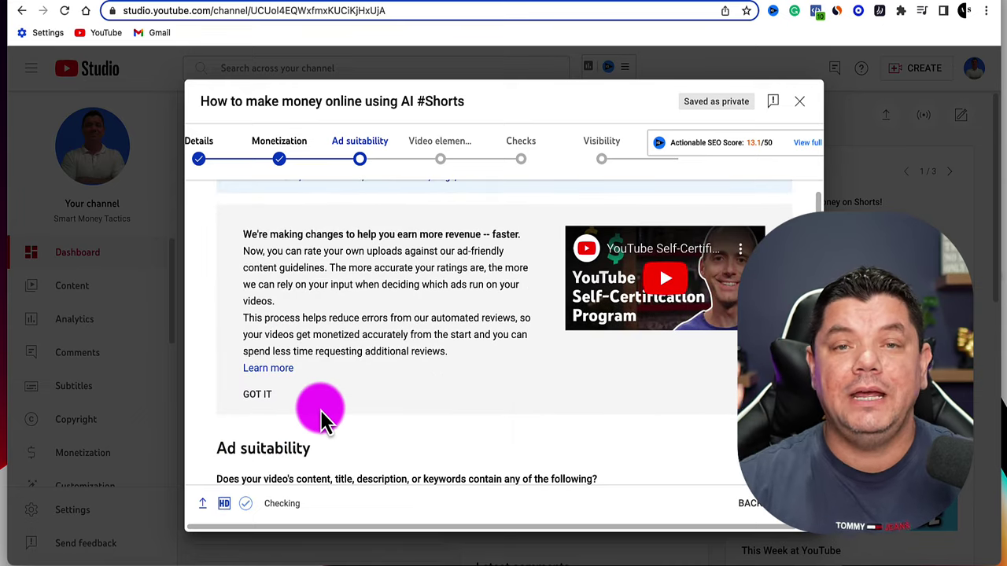
scroll(323, 417, "down", 10)
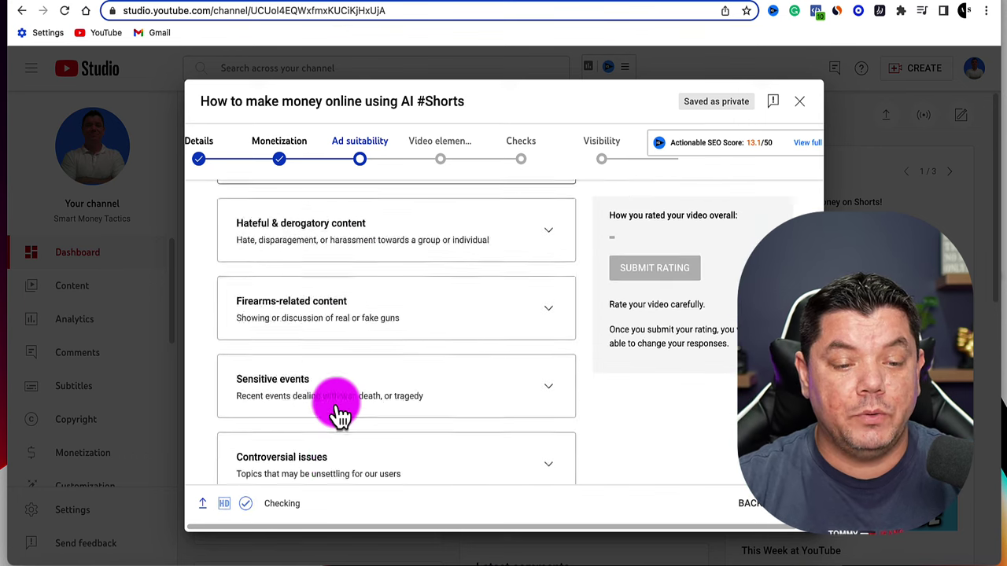
left_click(228, 458)
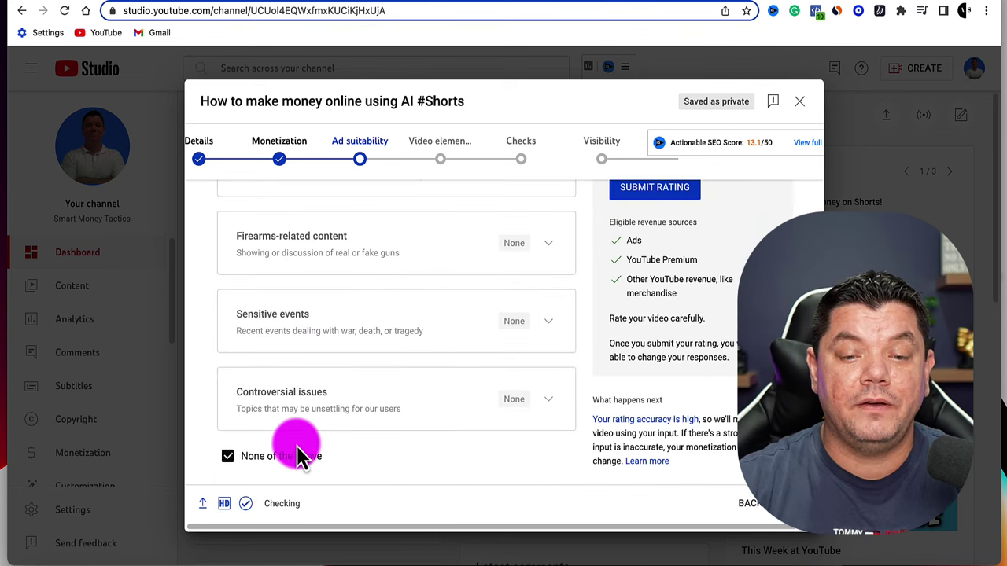
scroll(596, 304, "up", 2)
left_click(645, 276)
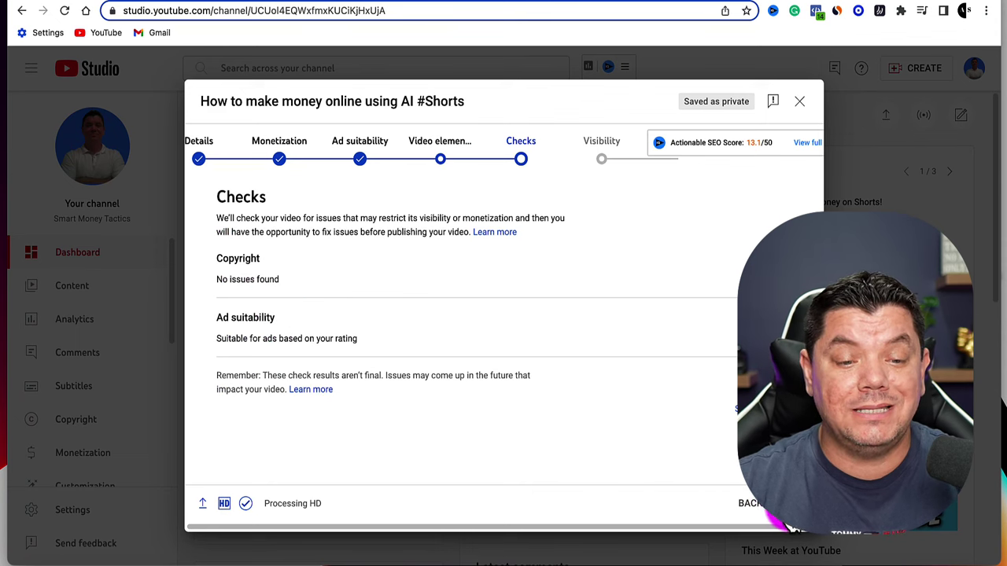
Continue to the Visibility stage and look over the save, publish and schedule options for the video.
left_click(786, 504)
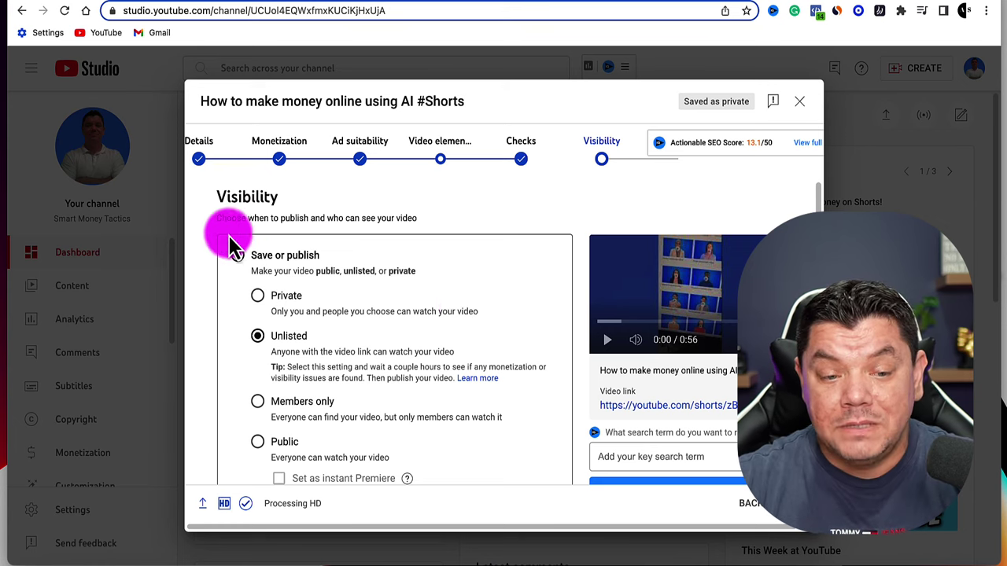
scroll(303, 295, "down", 1)
scroll(283, 330, "down", 2)
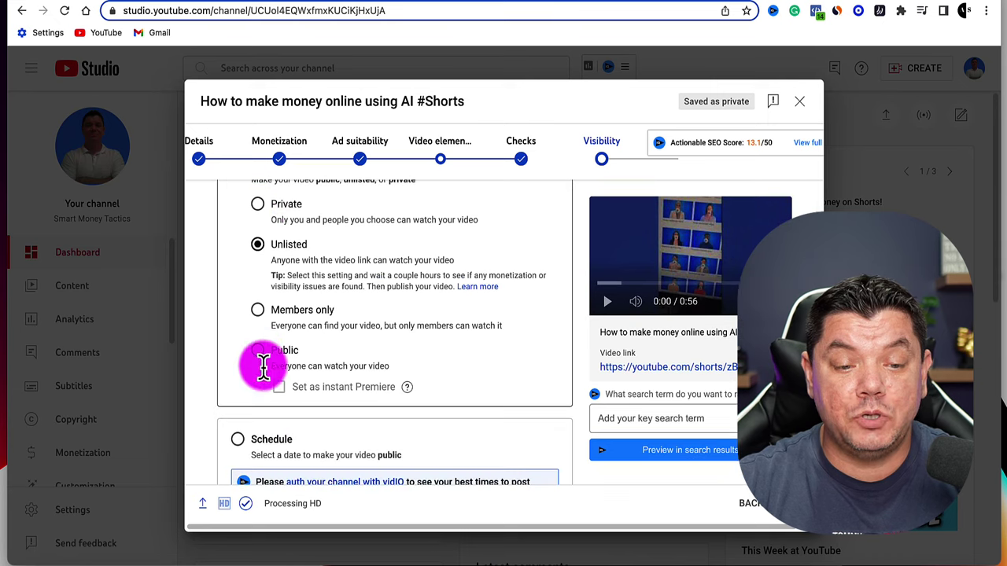
scroll(261, 362, "down", 4)
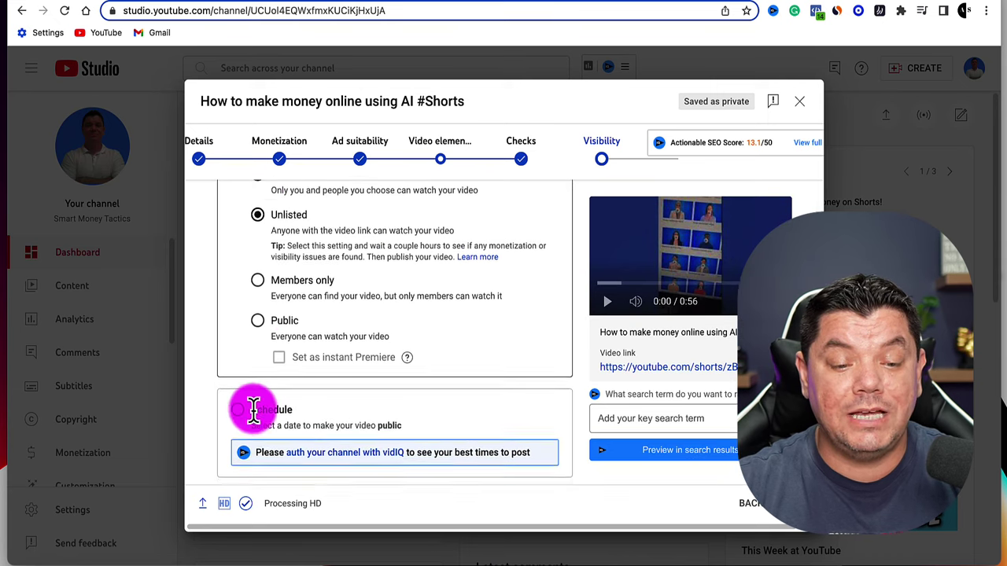
scroll(246, 399, "down", 1)
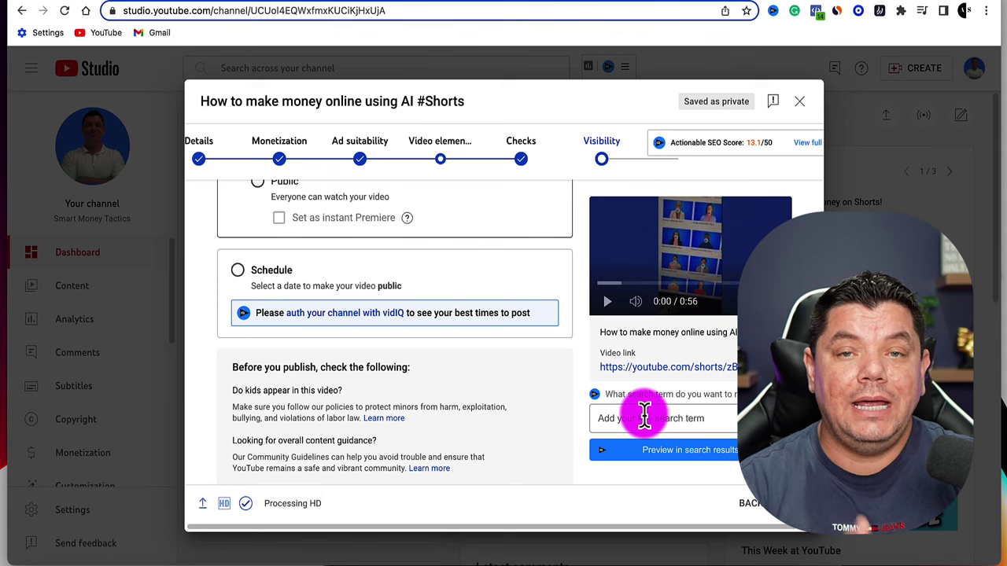
scroll(472, 397, "up", 3)
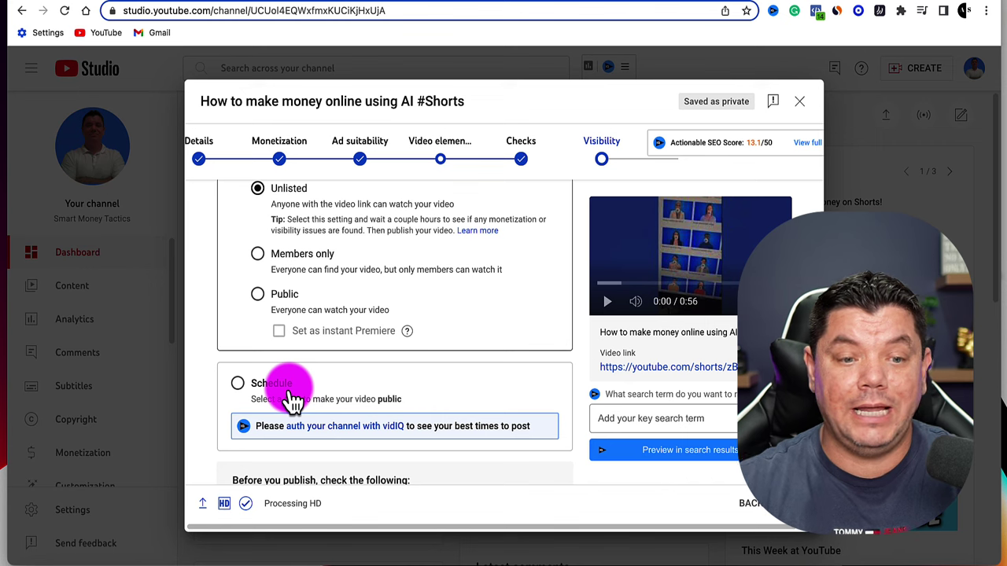
scroll(287, 397, "up", 2)
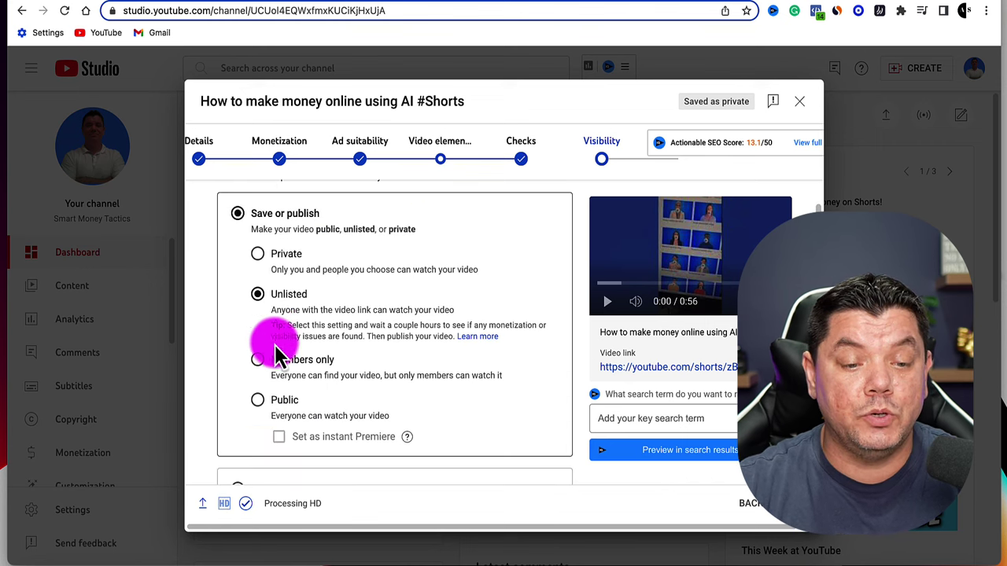
left_click(282, 382)
scroll(370, 383, "down", 5)
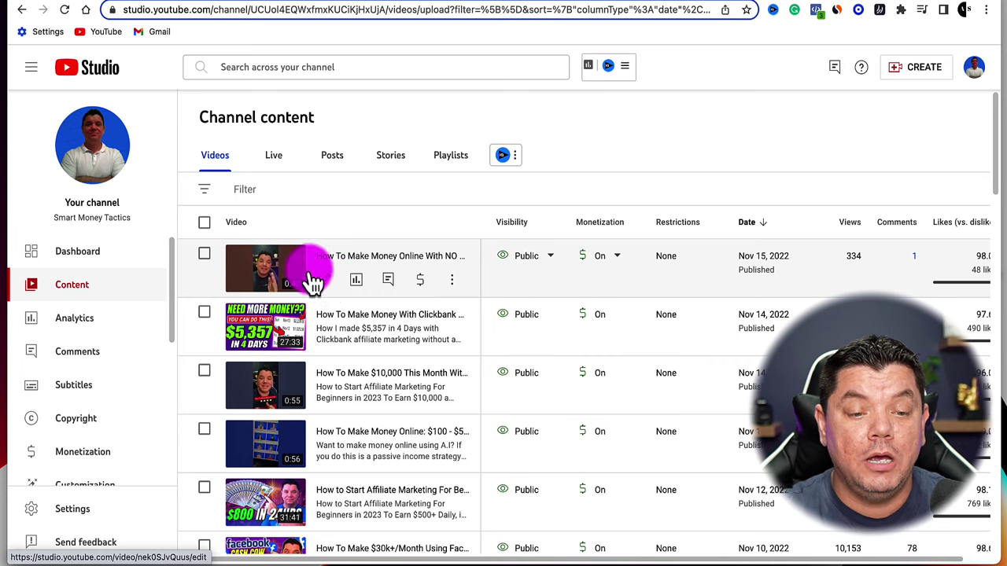
Go from the channel's video list to its layout customization and look over the featured sections.
scroll(370, 272, "down", 1)
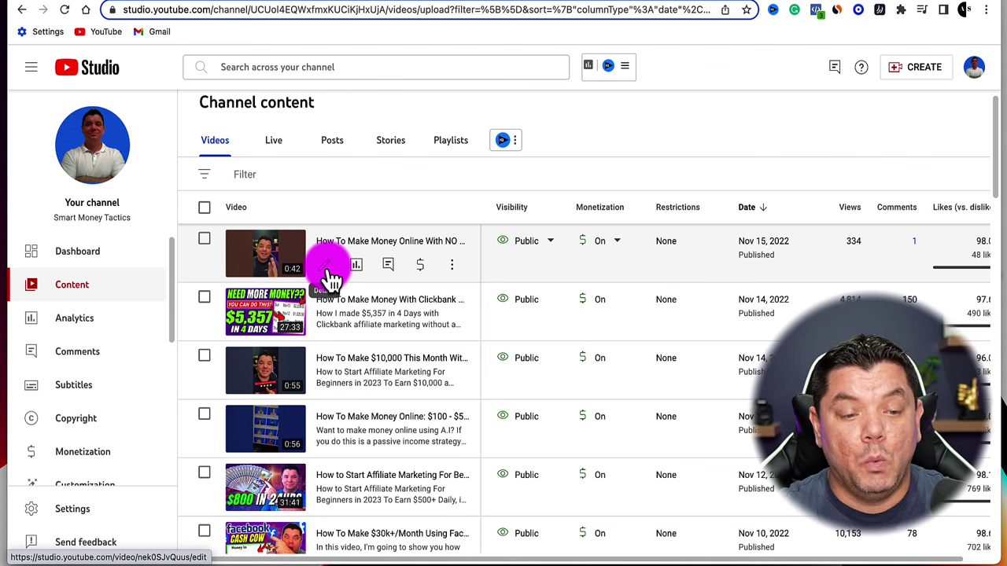
scroll(78, 322, "down", 2)
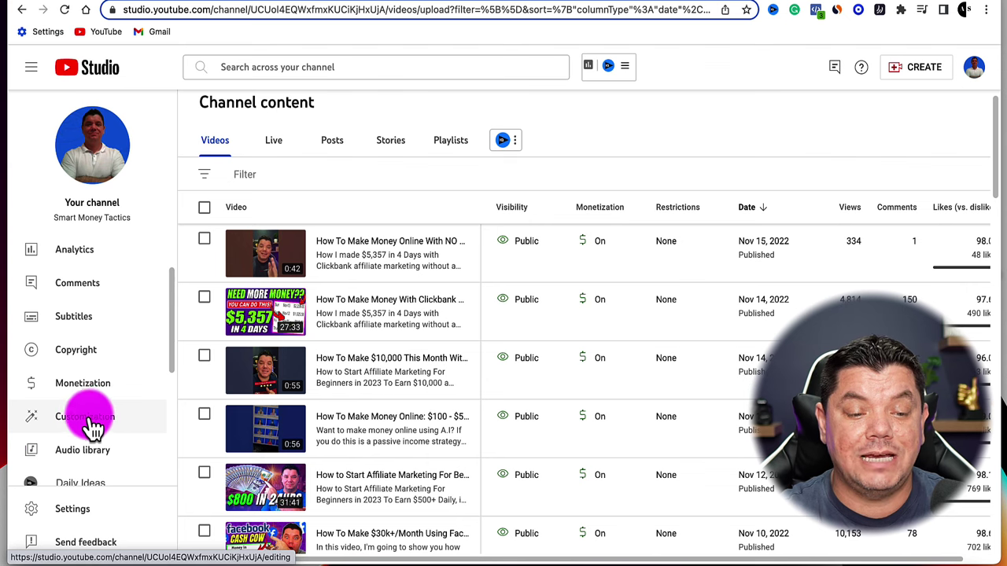
left_click(92, 424)
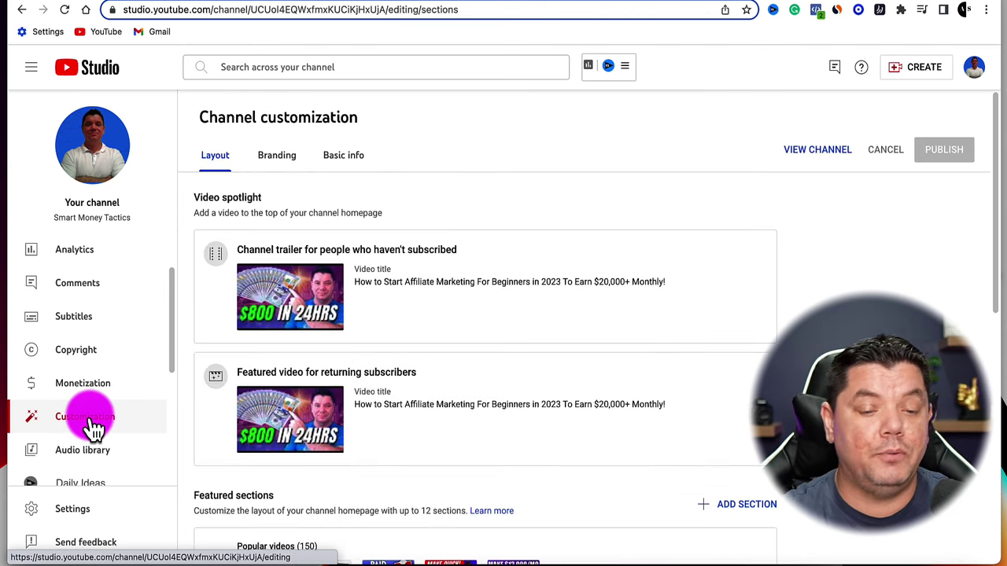
scroll(292, 359, "down", 5)
scroll(339, 350, "up", 2)
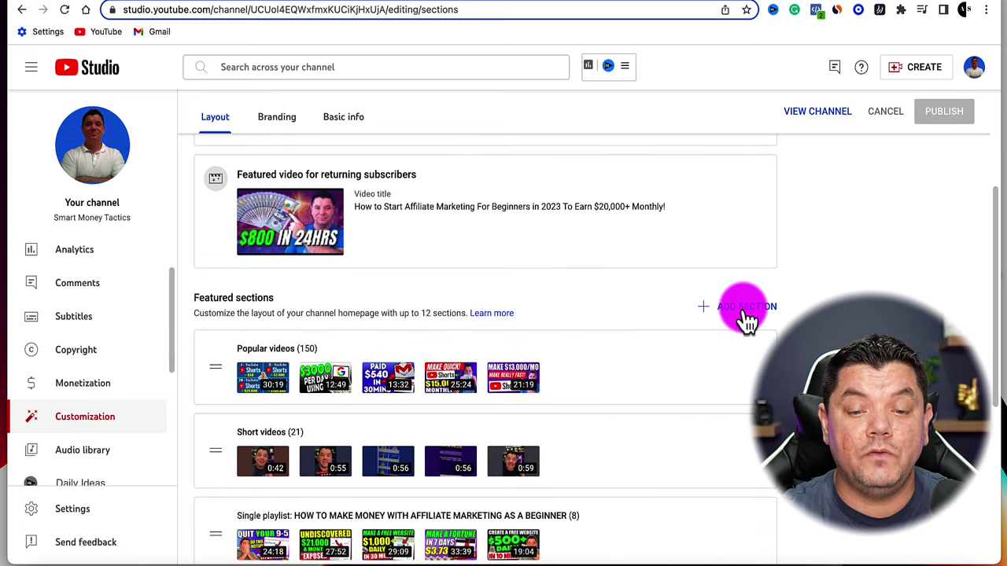
scroll(726, 320, "down", 2)
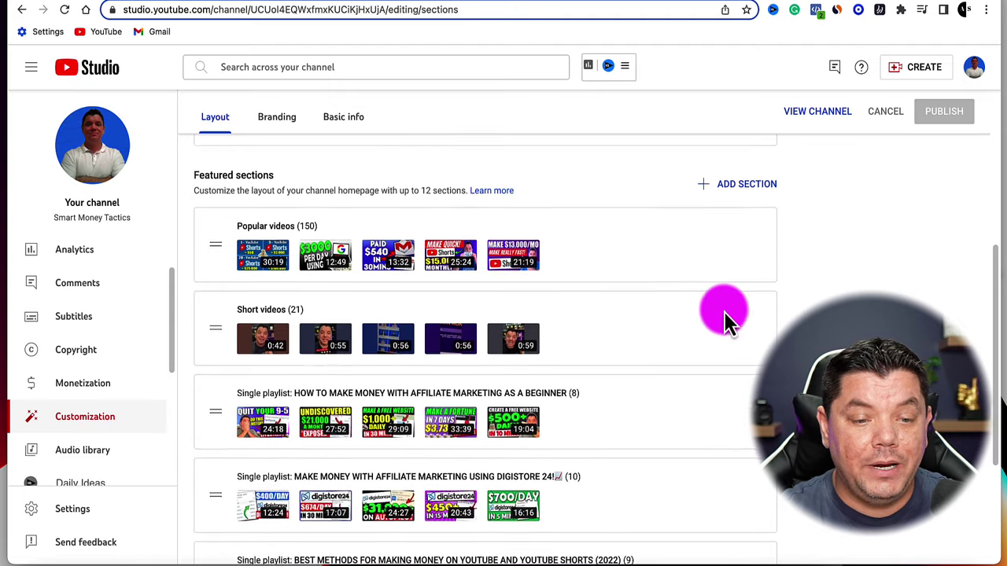
scroll(653, 322, "down", 2)
scroll(441, 322, "up", 2)
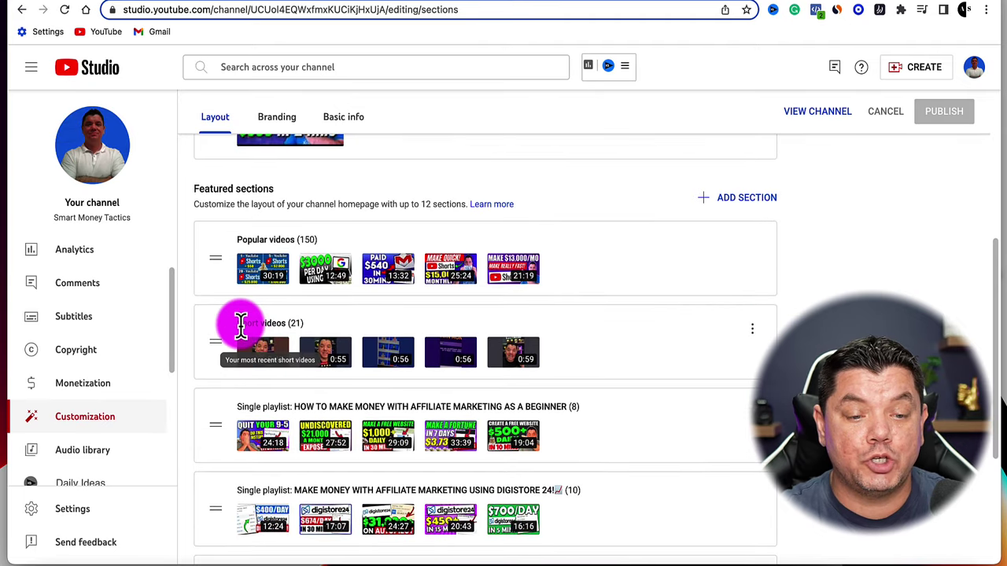
Remove the Short videos section from the channel's featured sections and add it again.
left_click(757, 332)
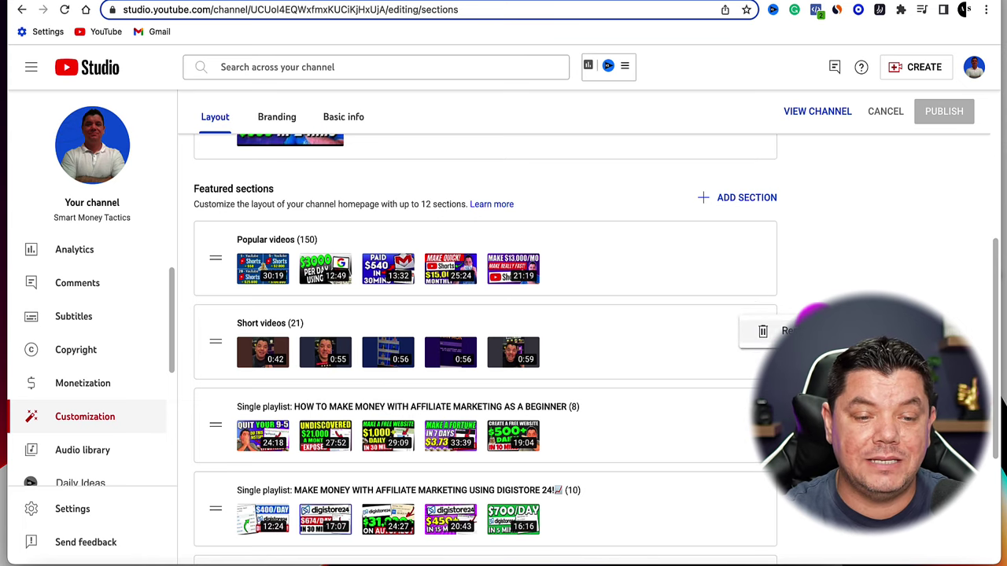
left_click(777, 331)
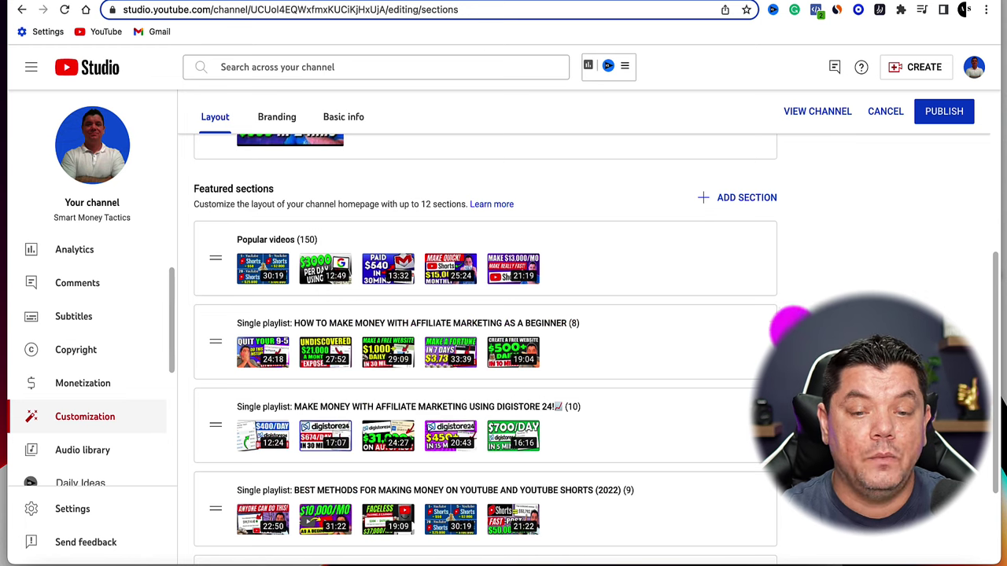
left_click(740, 236)
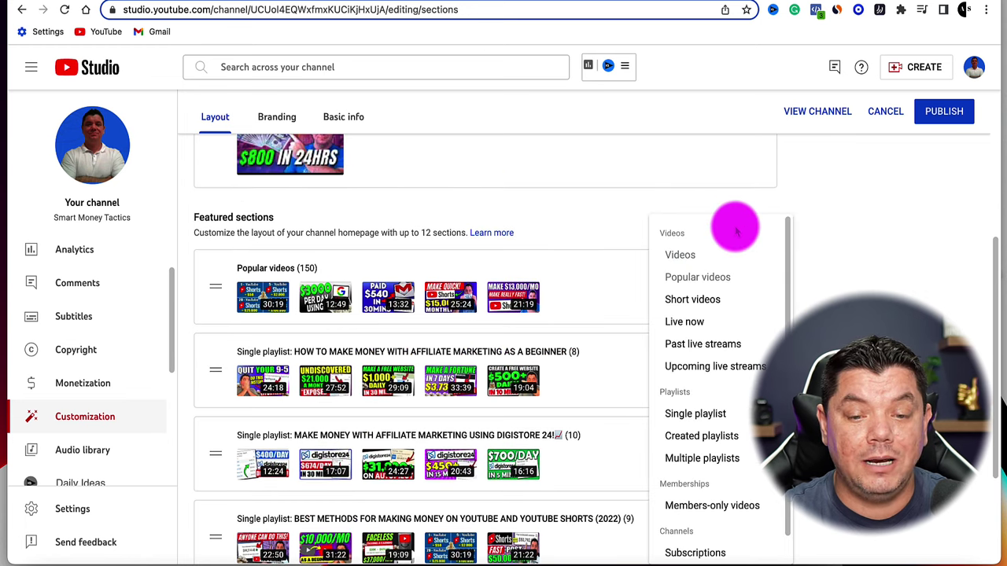
left_click(680, 301)
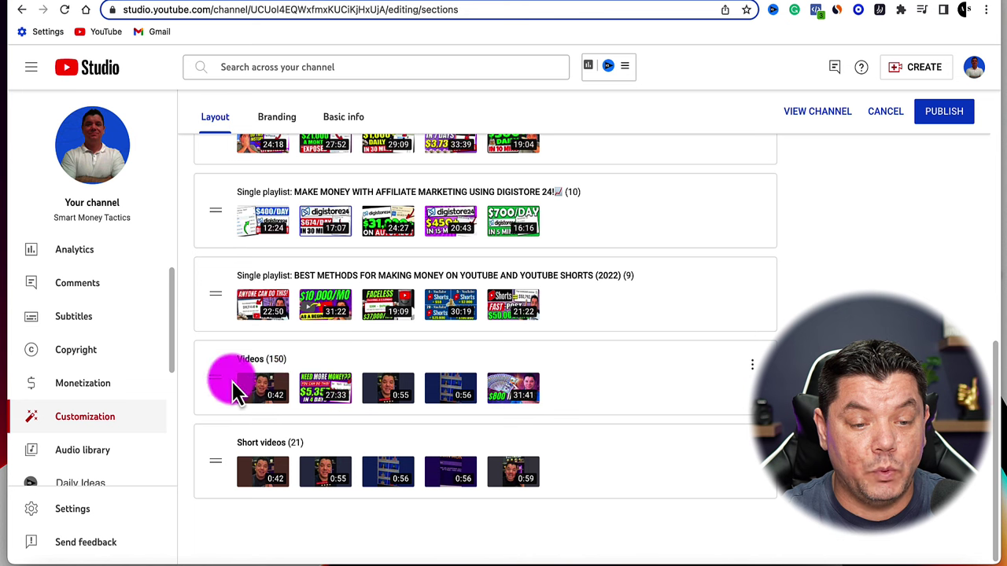
Move the Short videos section up the featured sections, directly below Popular videos.
left_click_drag(217, 462, 223, 232)
scroll(235, 338, "up", 5)
scroll(235, 338, "down", 3)
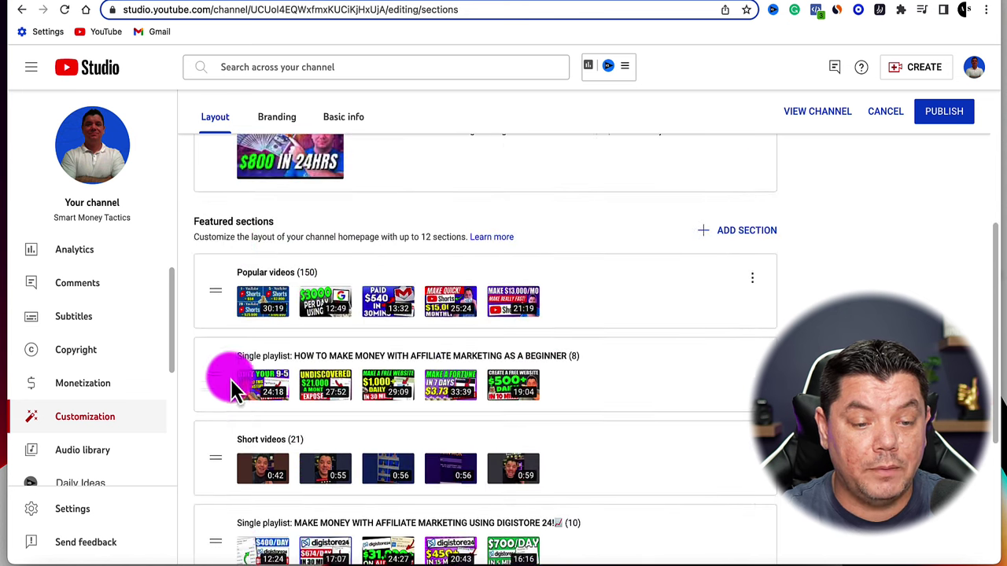
left_click_drag(220, 470, 236, 379)
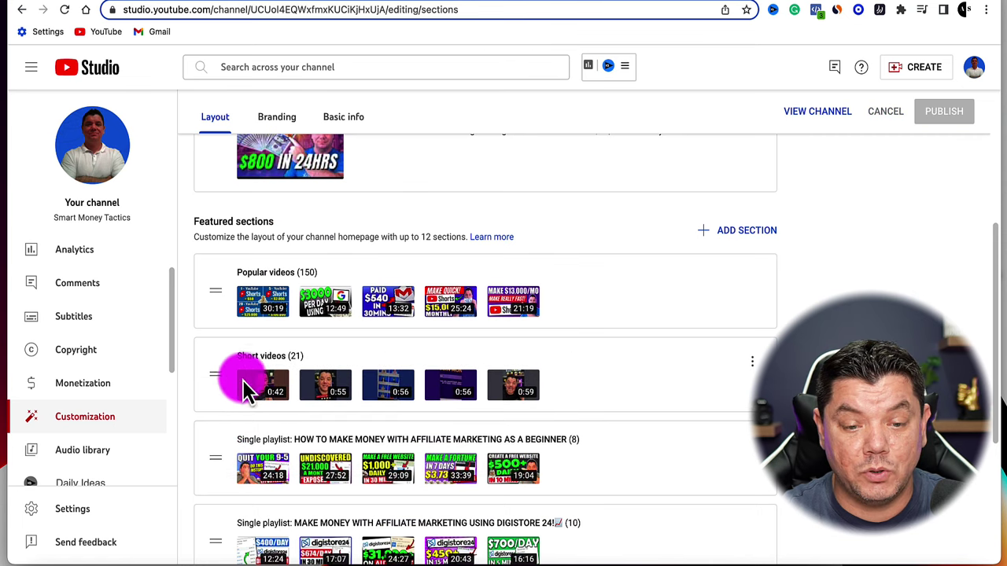
scroll(661, 276, "down", 1)
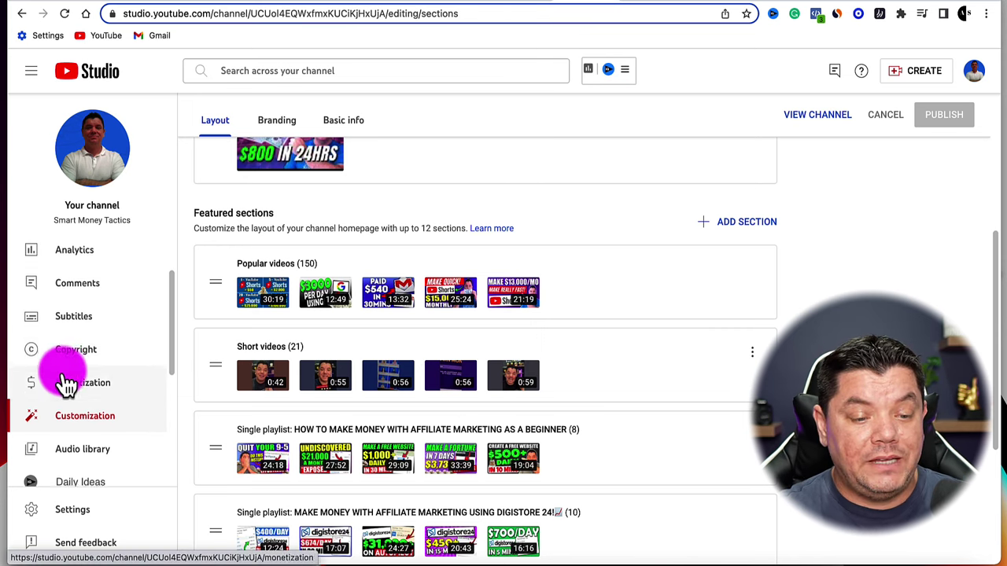
Open the channel settings and bring up the upload defaults.
scroll(78, 358, "down", 3)
scroll(81, 339, "up", 3)
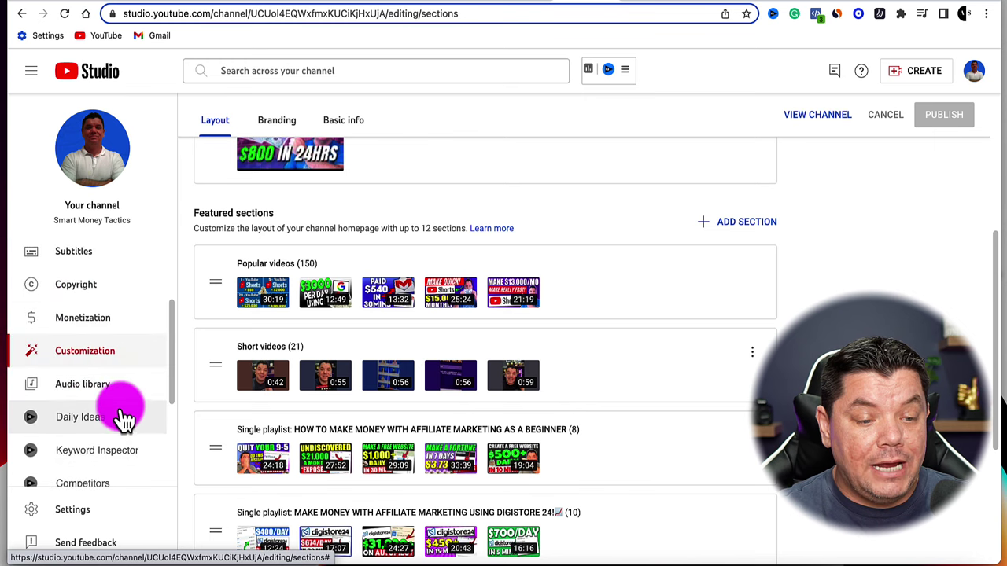
scroll(96, 393, "down", 2)
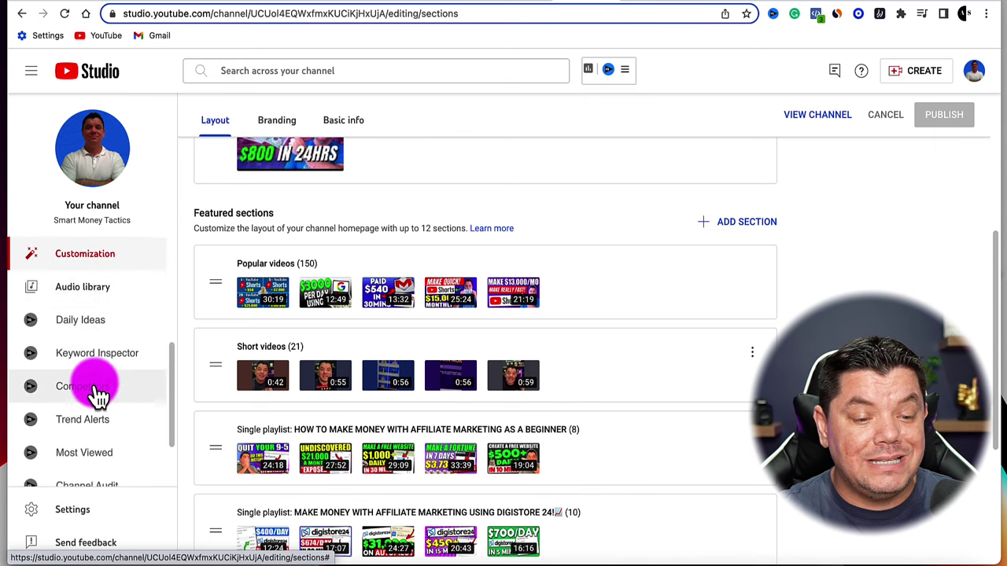
left_click(75, 511)
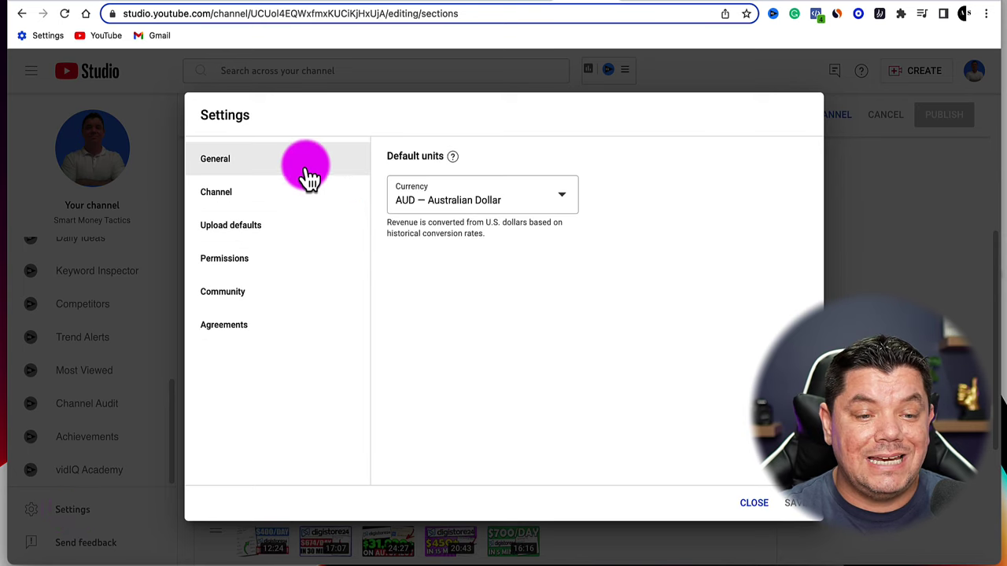
left_click(226, 228)
Examine the default title field and read through the default description text for uploads, including the description help.
left_click(463, 335)
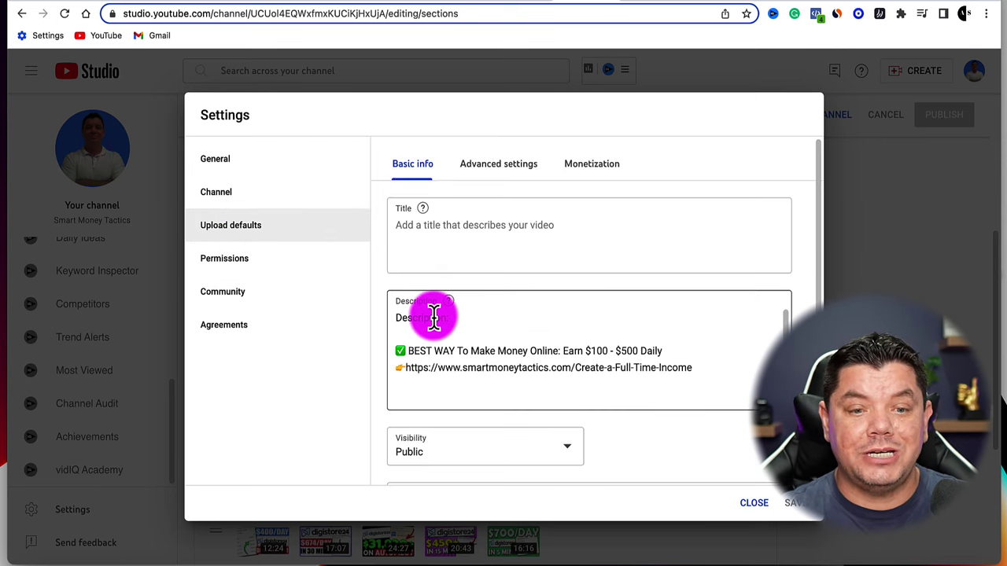
left_click(399, 228)
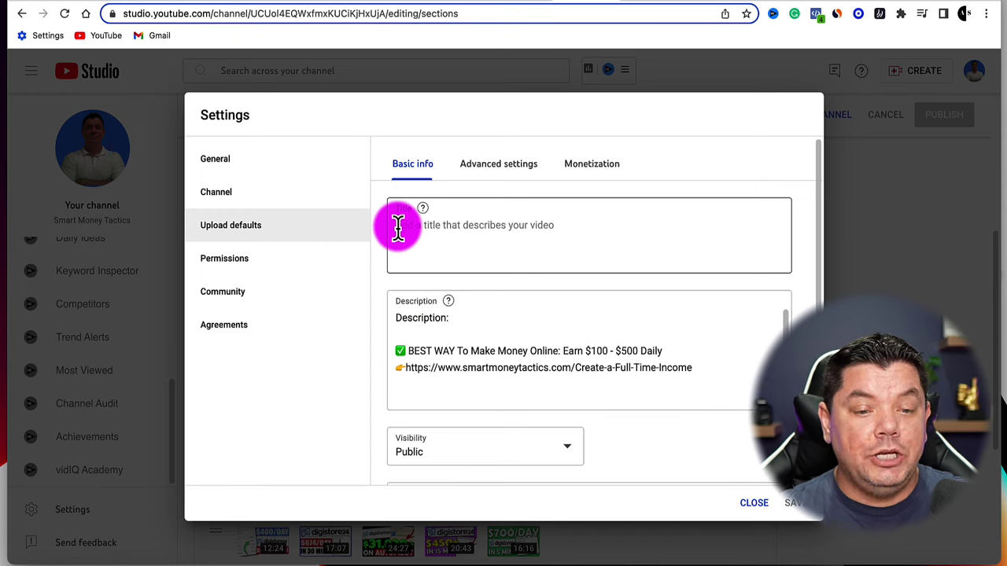
left_click(452, 227)
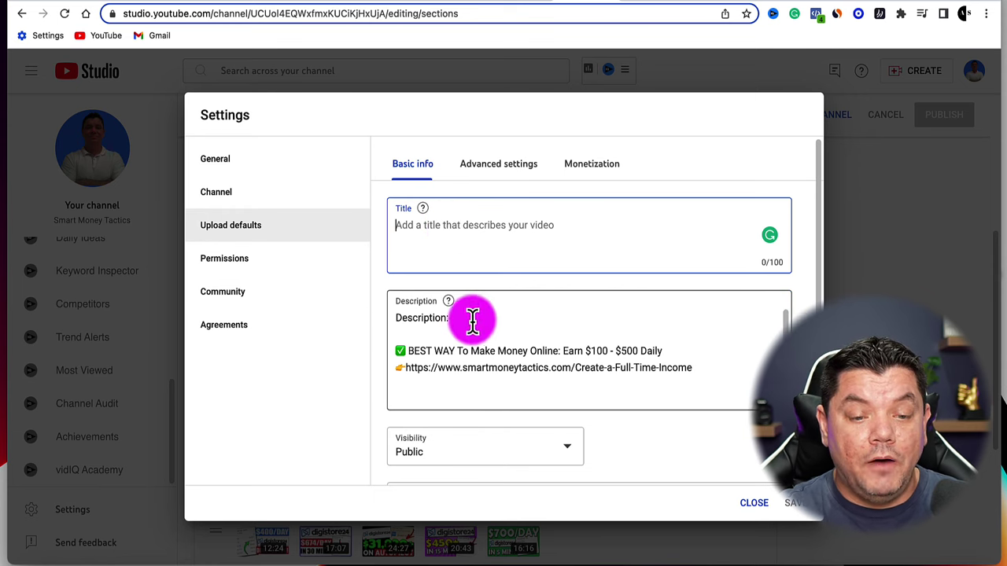
mouse_move(448, 303)
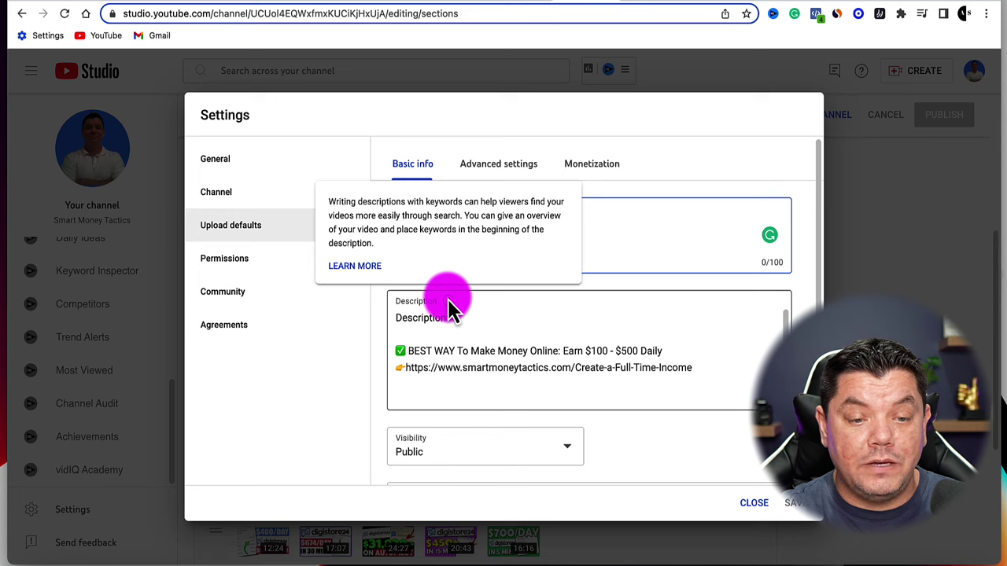
left_click(786, 318)
scroll(784, 326, "down", 10)
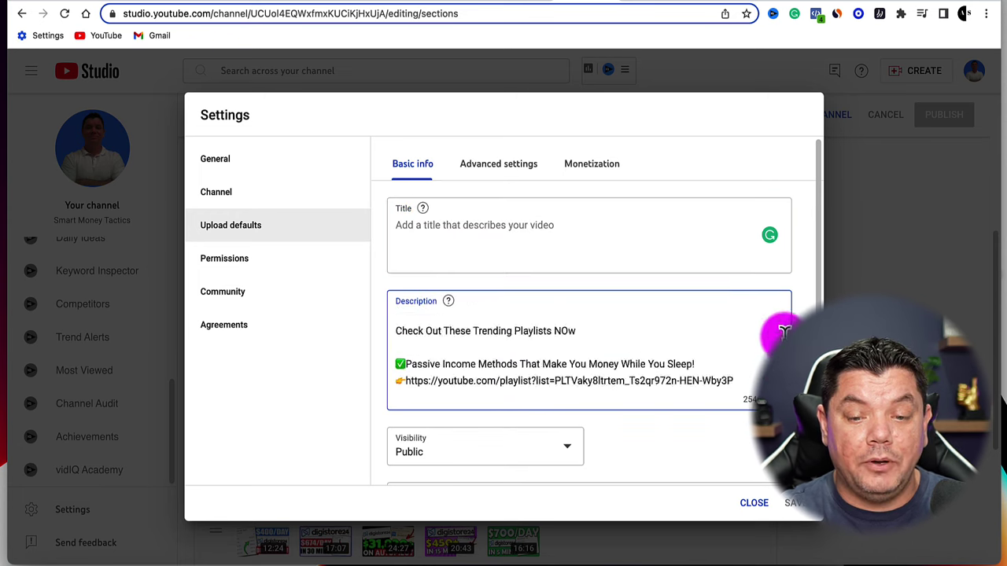
scroll(784, 330, "up", 10)
scroll(789, 322, "down", 3)
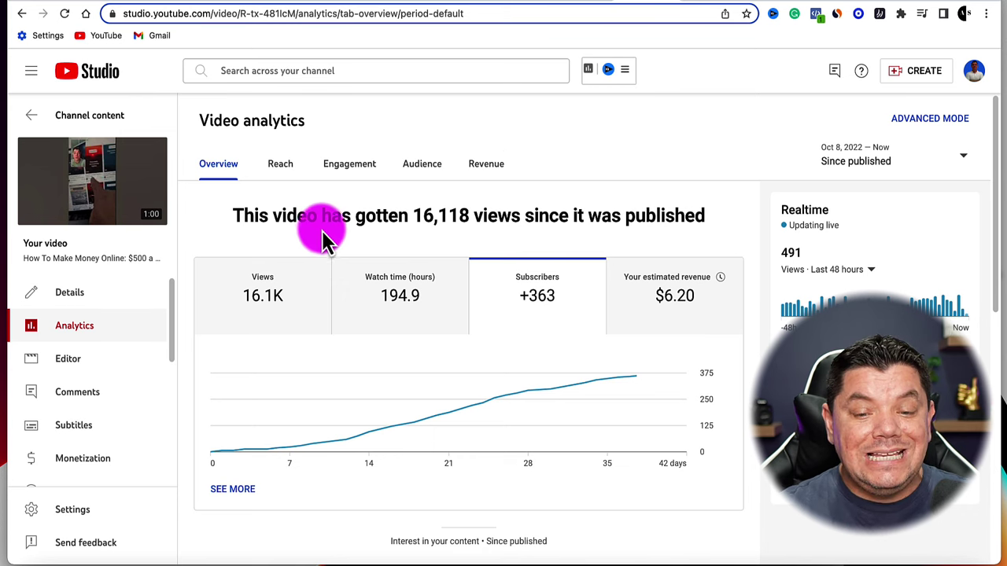
Examine the Short's analytics overview, covering total views, subscribers, estimated revenue and realtime traffic sources.
scroll(323, 232, "down", 2)
scroll(323, 236, "up", 1)
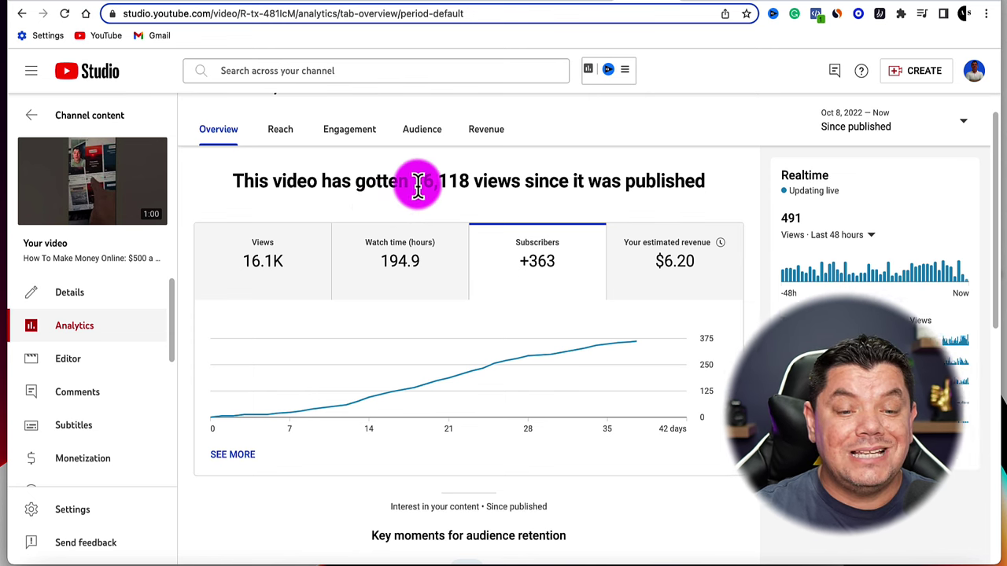
left_click_drag(414, 181, 469, 183)
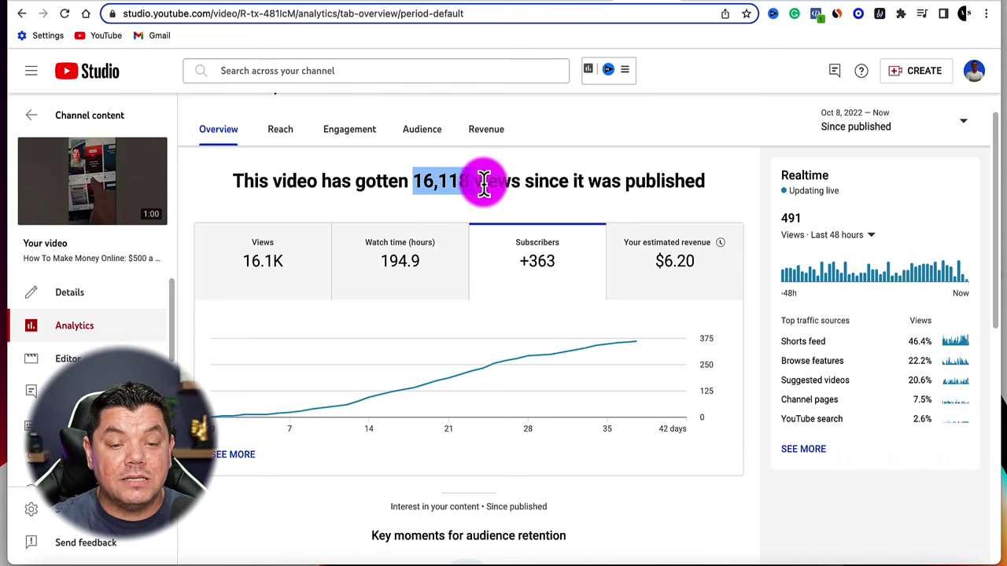
left_click(479, 192)
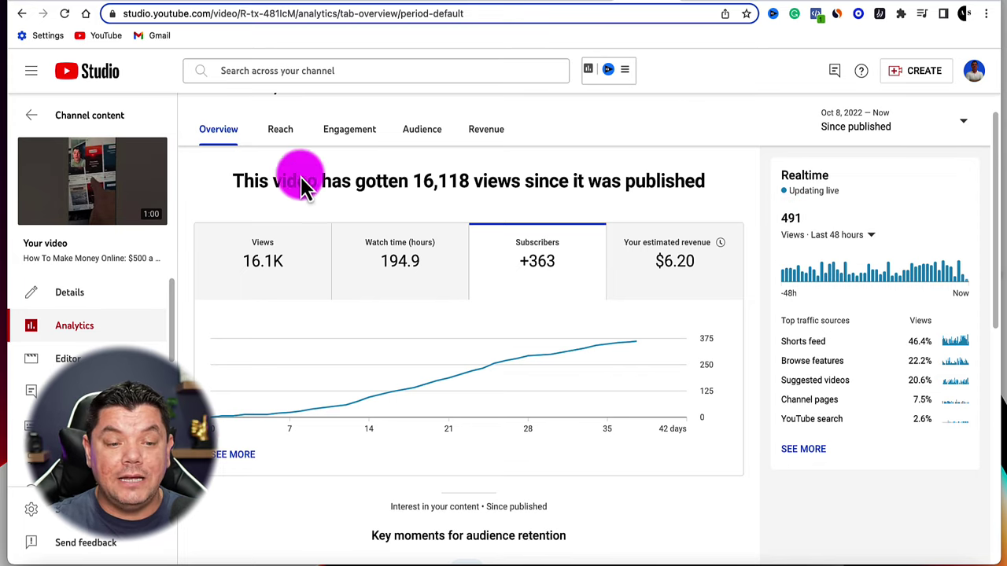
mouse_move(112, 200)
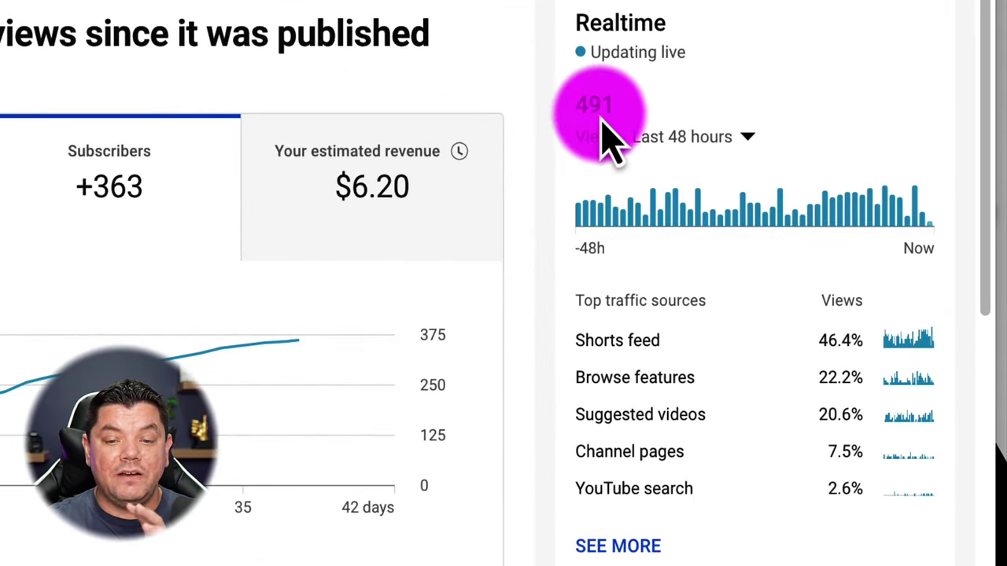